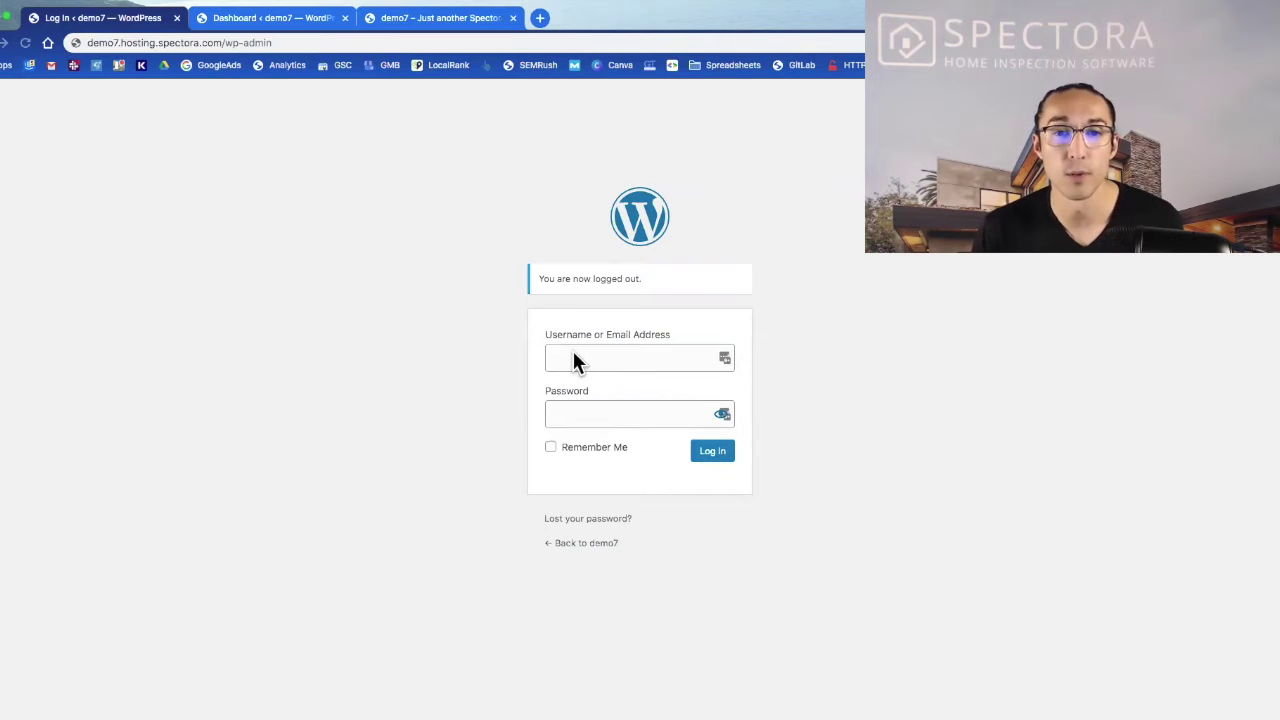
# - Highlight the wp-admin ending in the address of the login page
pyautogui.click(226, 43)
pyautogui.moveTo(225, 43); pyautogui.dragTo(296, 43)
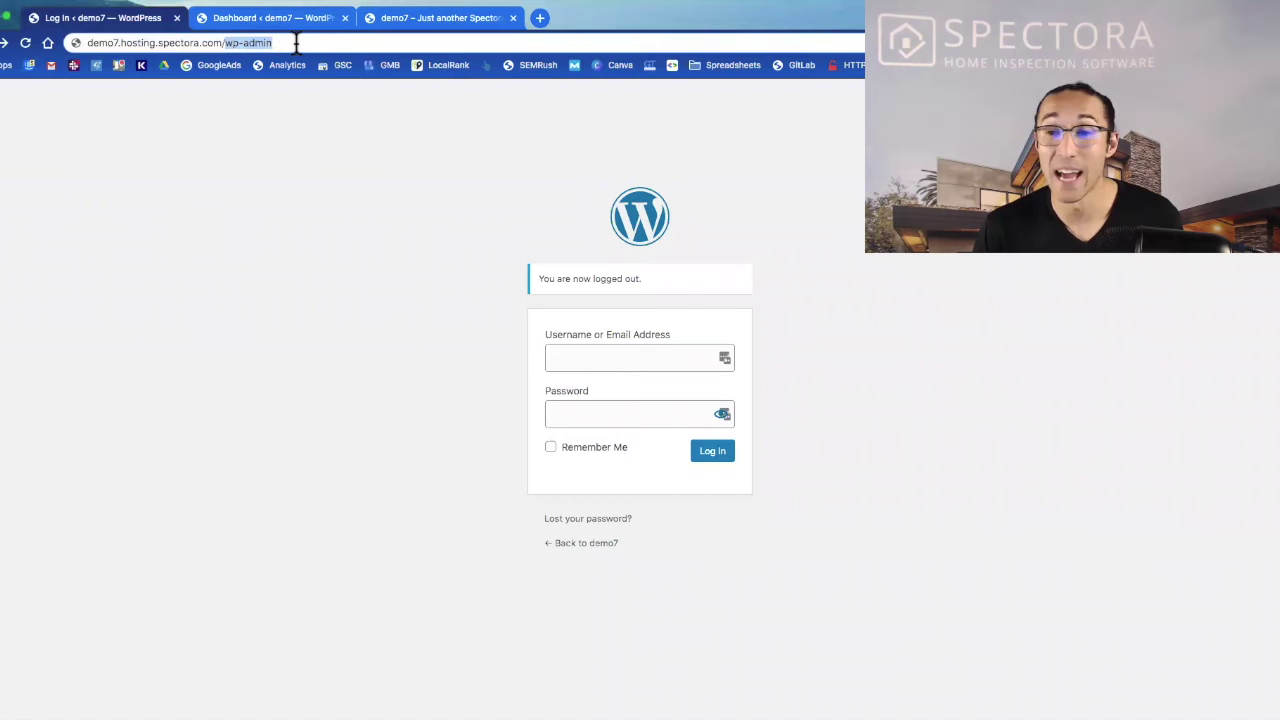
pyautogui.click(230, 43)
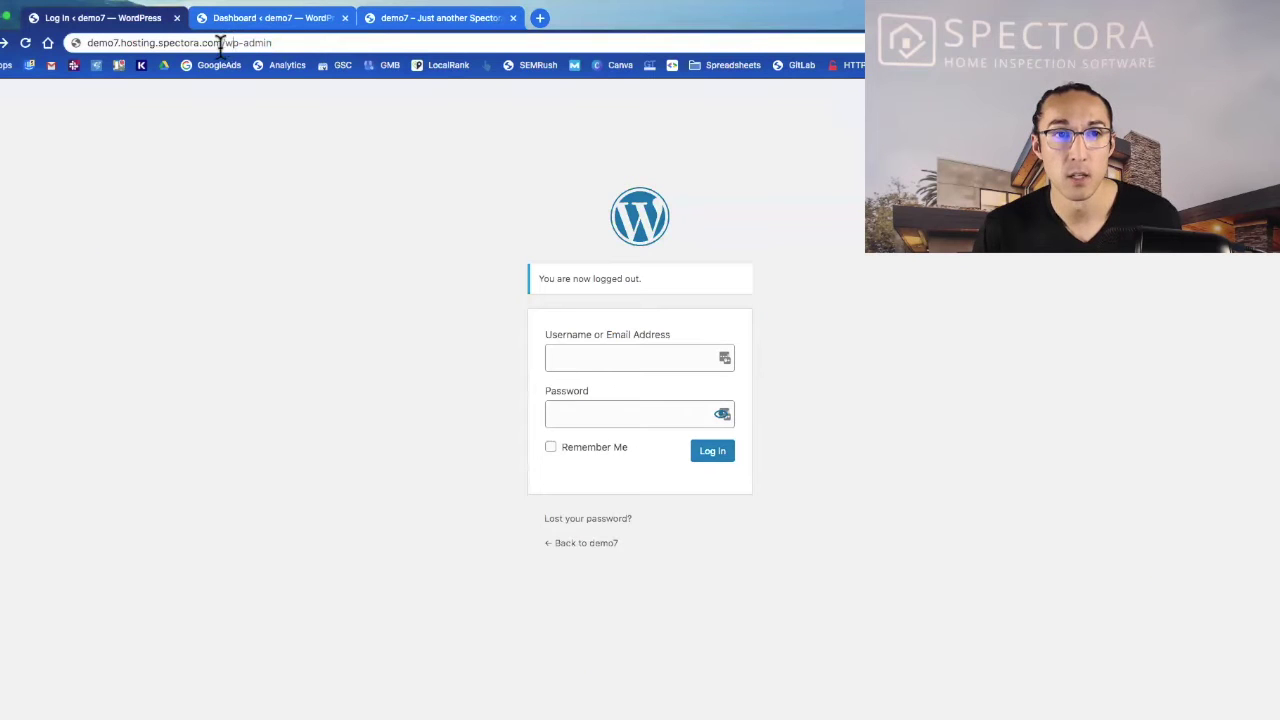
pyautogui.moveTo(225, 43); pyautogui.dragTo(275, 43)
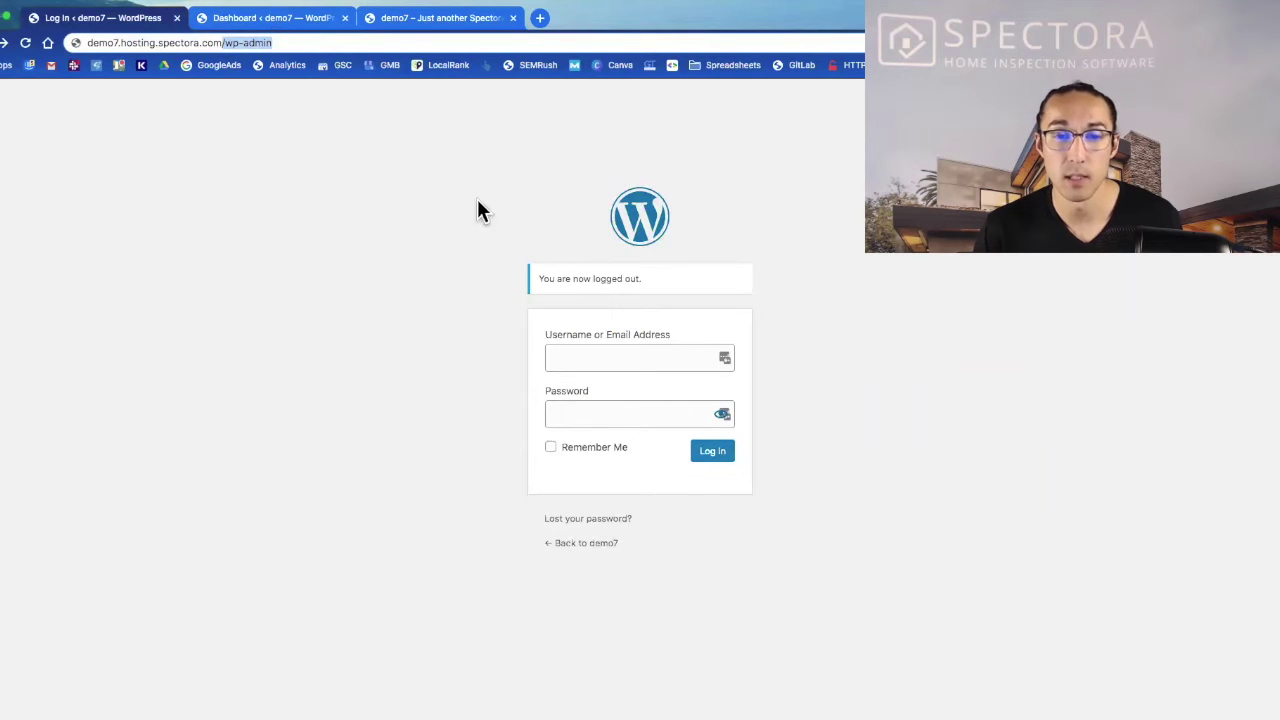
# - Switch to the WordPress dashboard and visit the demo7 site's front page from there
pyautogui.click(290, 20)
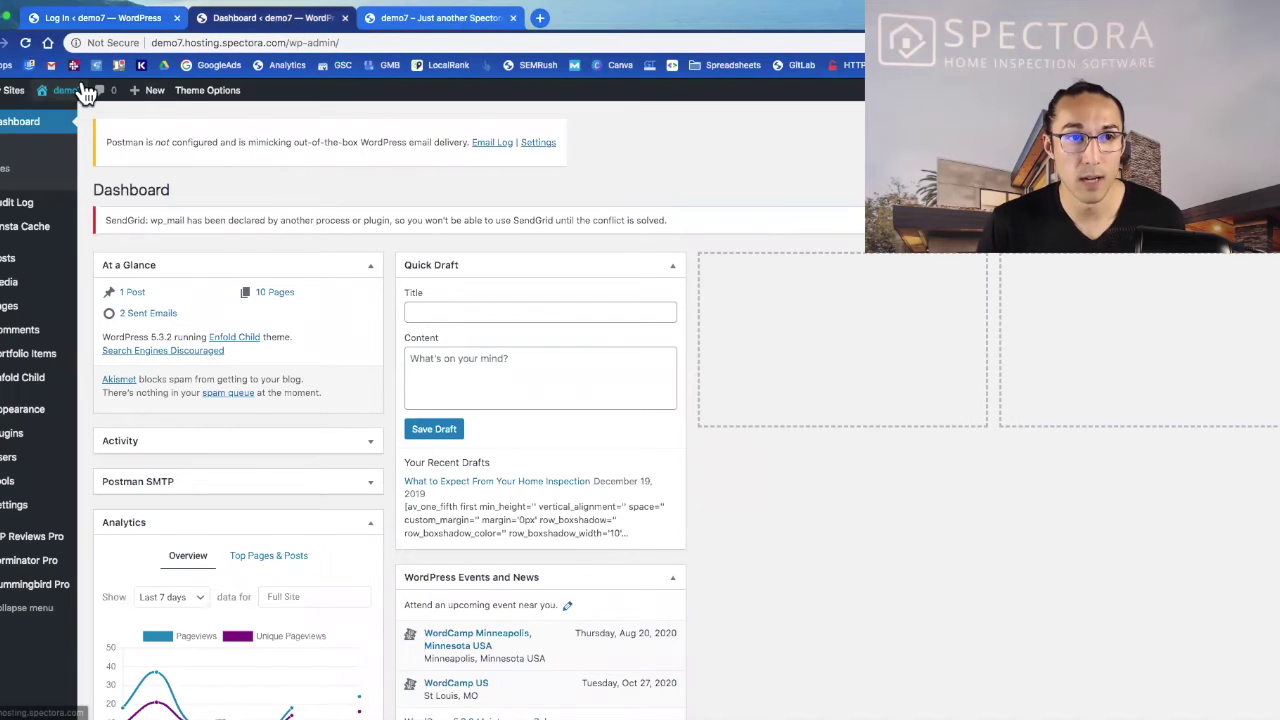
pyautogui.moveTo(62, 96)
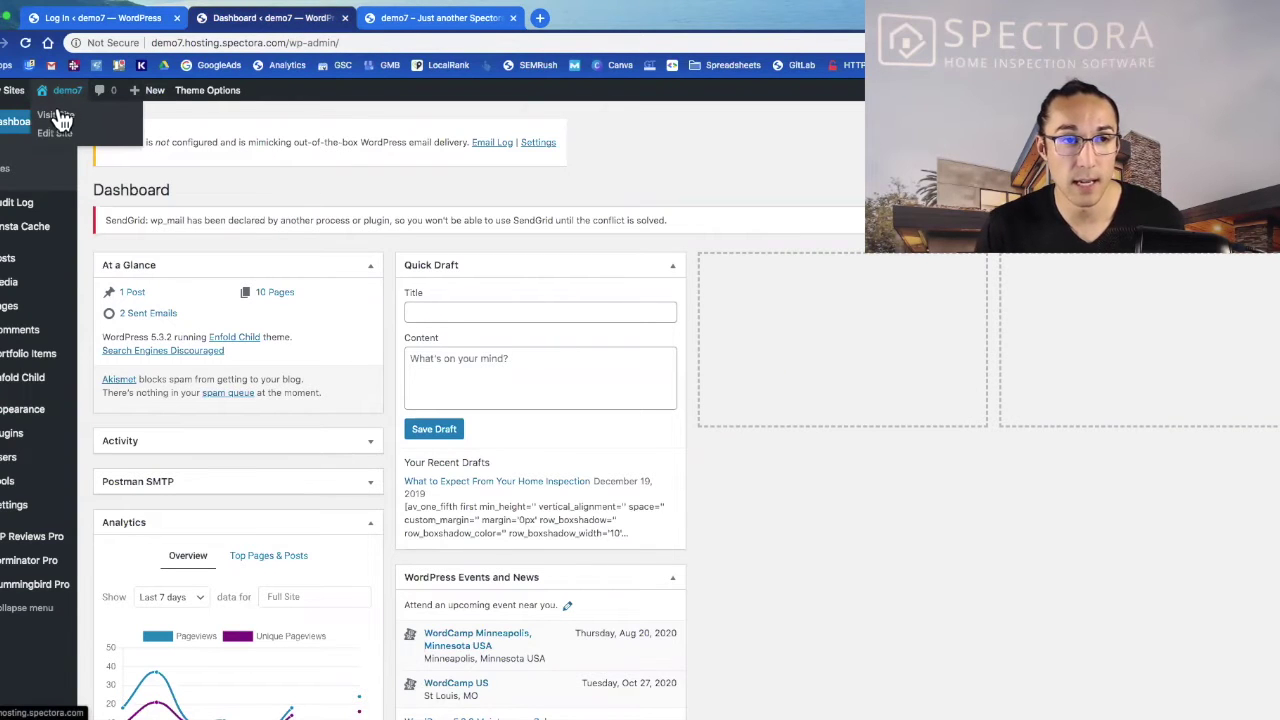
pyautogui.click(60, 120)
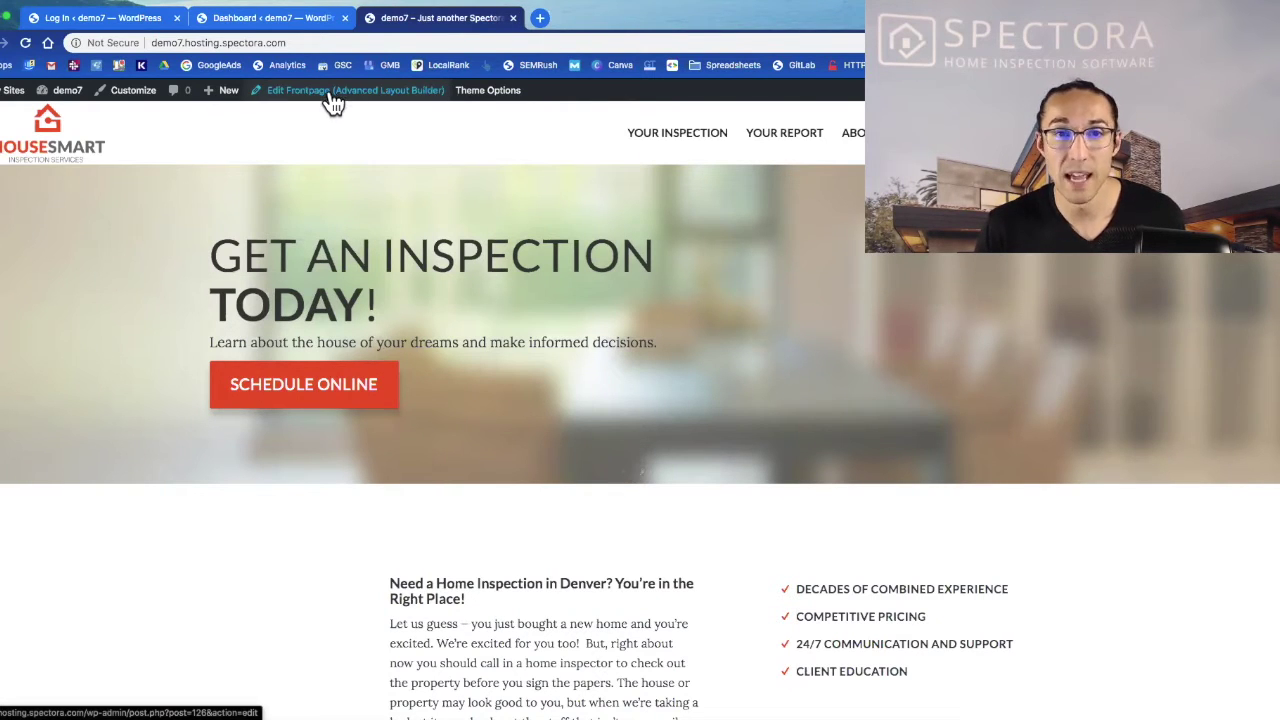
# - Open the site's Your Inspection page in the Advanced Layout Builder and compare it with the heading and text on the live page
pyautogui.click(673, 140)
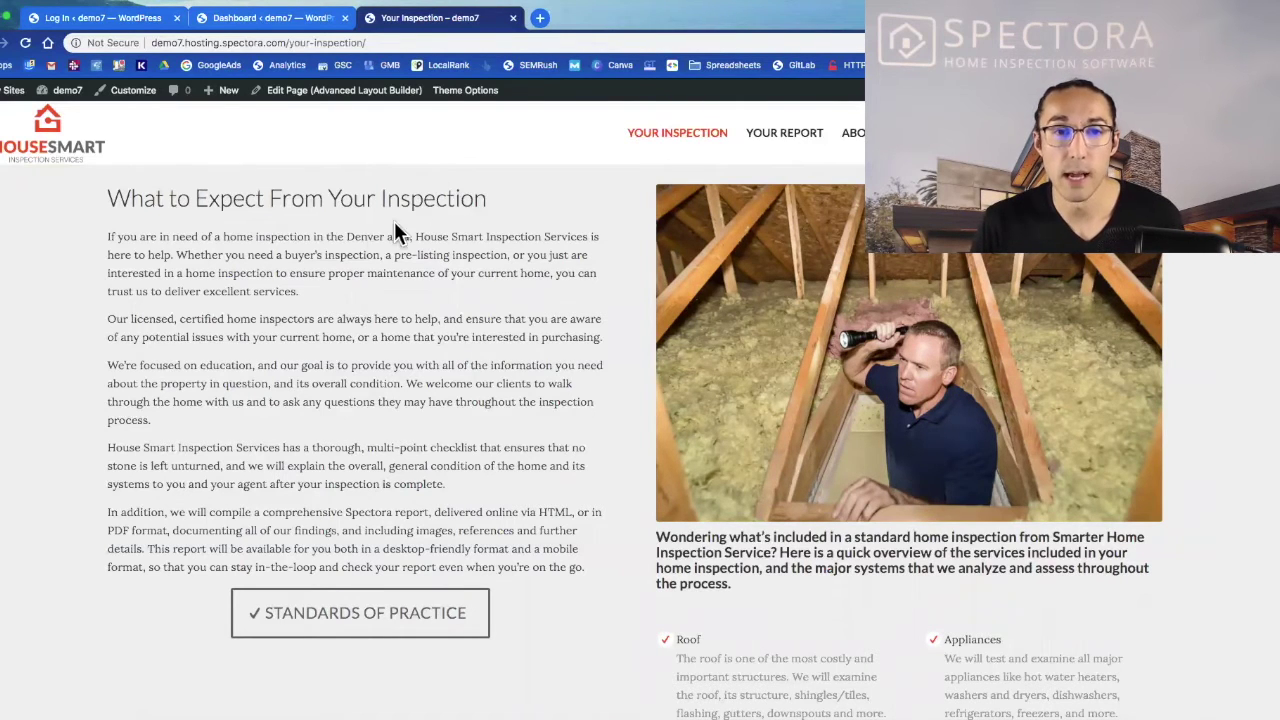
pyautogui.click(321, 89)
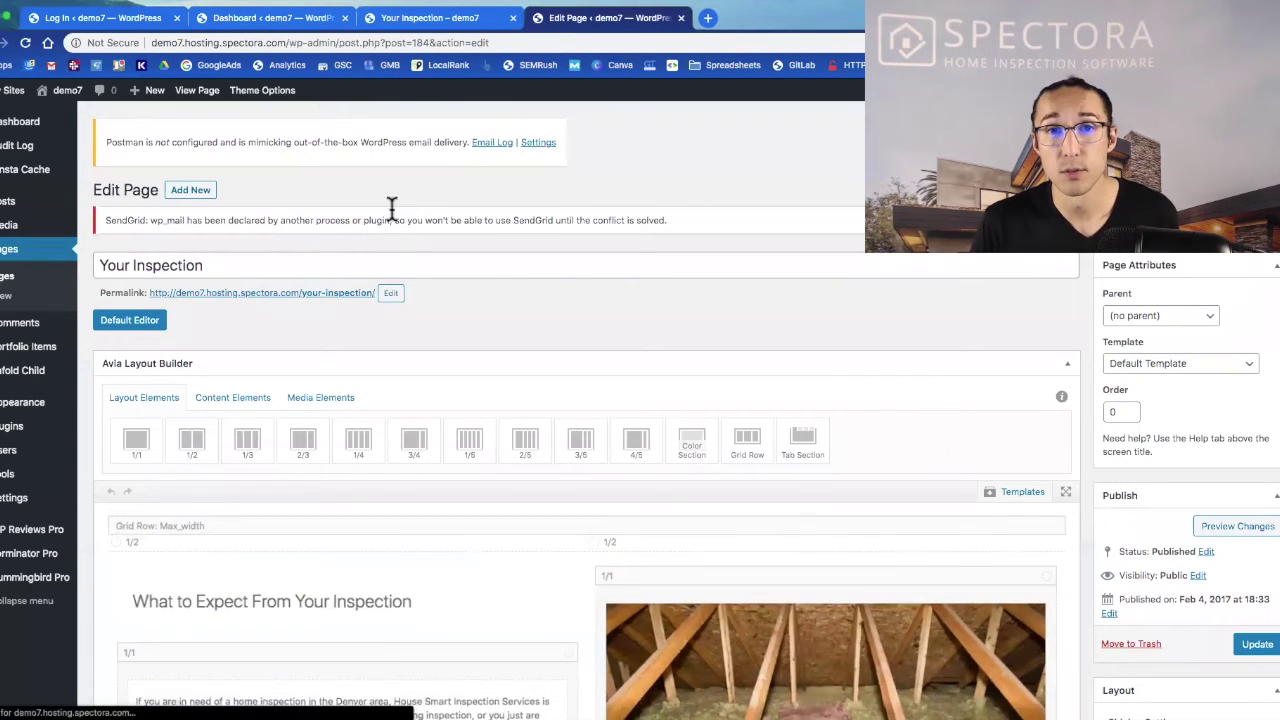
pyautogui.click(457, 17)
pyautogui.moveTo(108, 196); pyautogui.dragTo(303, 356)
pyautogui.click(597, 20)
# - Open the "What to Expect From Your Inspection" special heading, place the cursor in its heading text and save the element
pyautogui.scroll(-5, 434, 300)
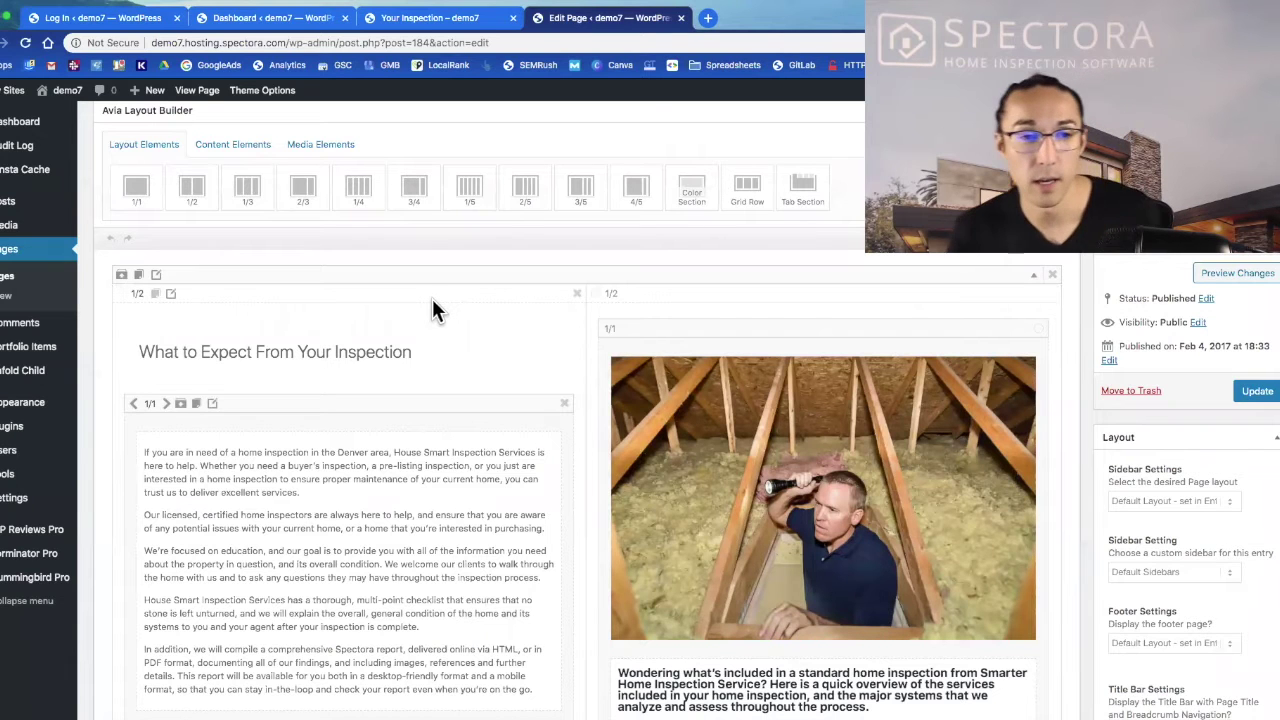
pyautogui.click(340, 350)
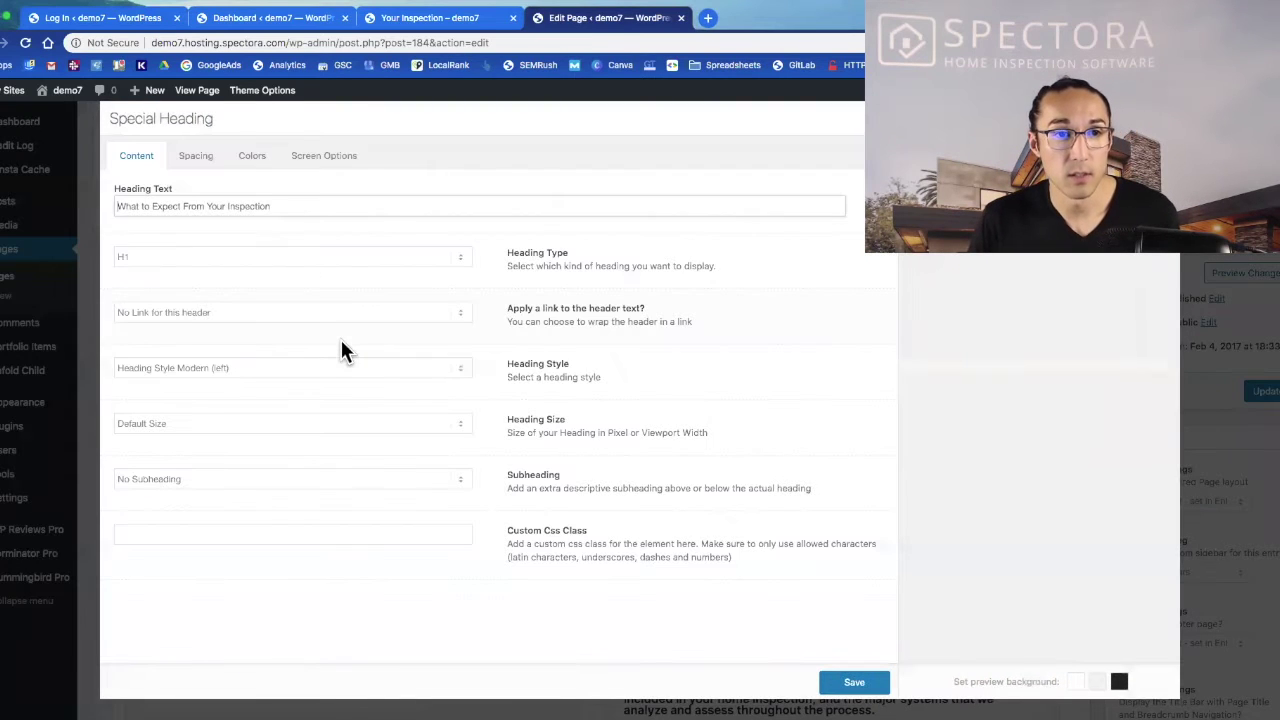
pyautogui.doubleClick(284, 206)
pyautogui.click(284, 206)
pyautogui.click(284, 206)
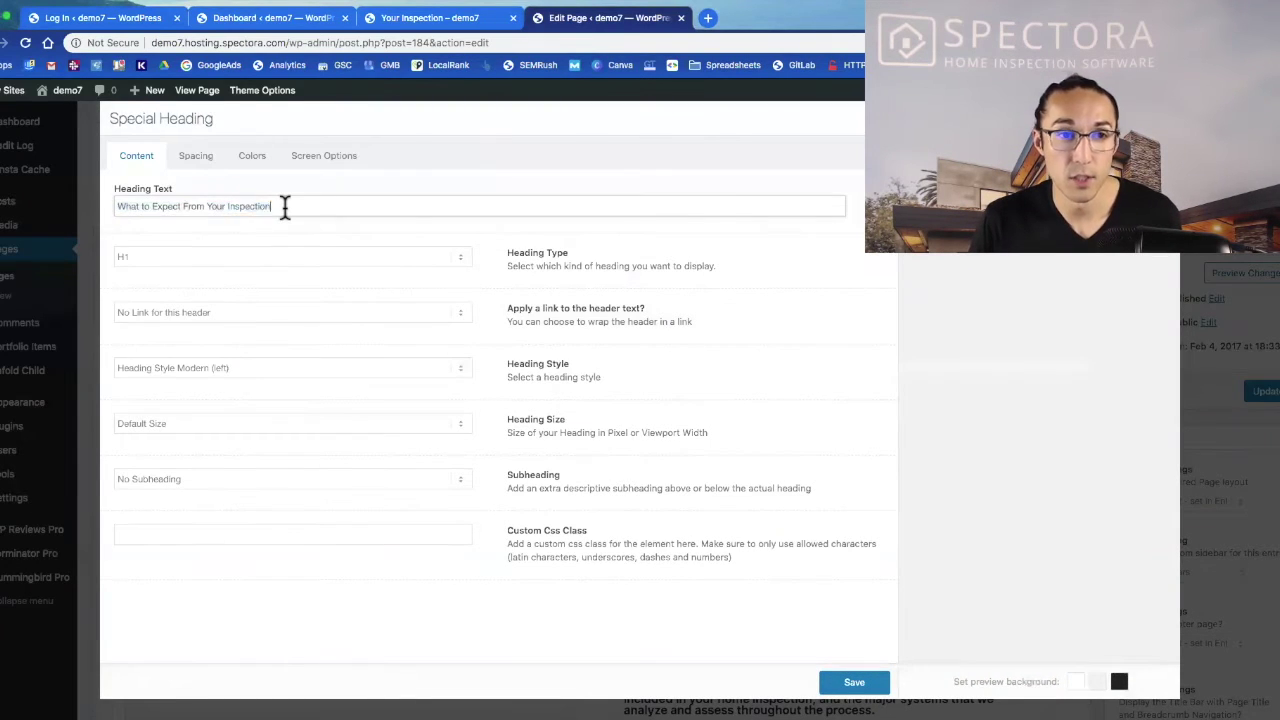
pyautogui.tripleClick(284, 206)
pyautogui.click(284, 206)
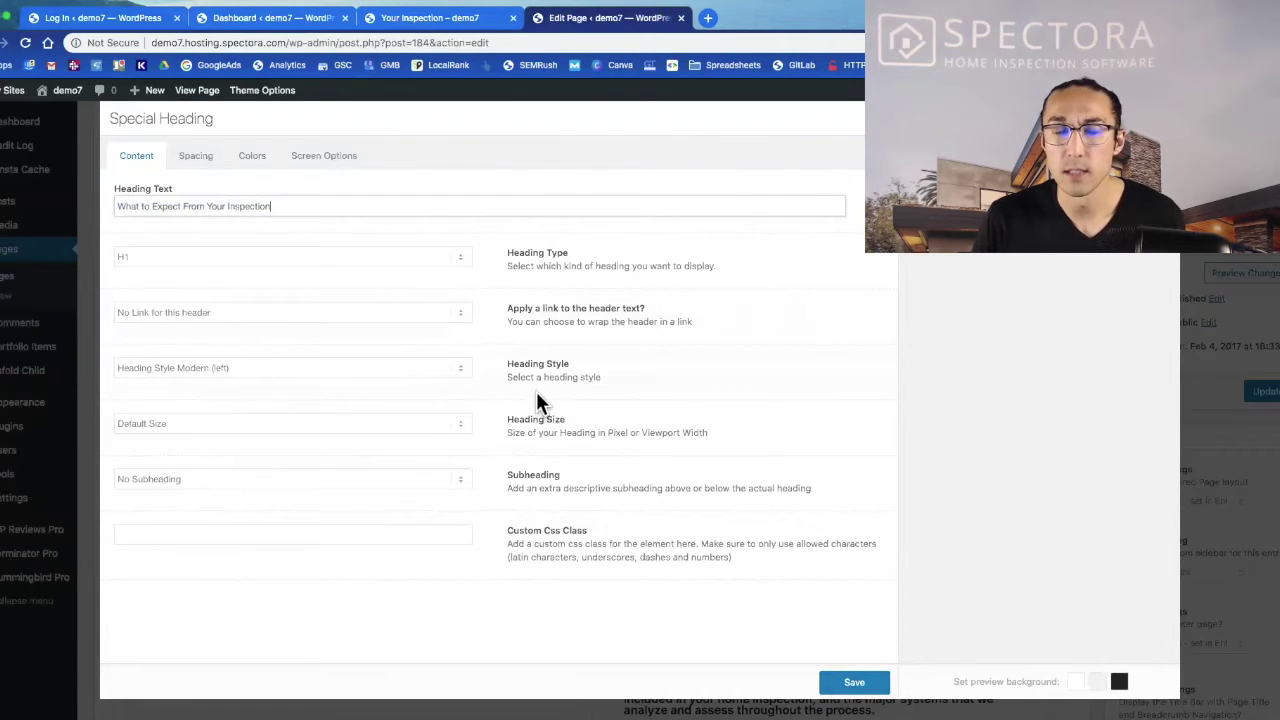
pyautogui.click(855, 682)
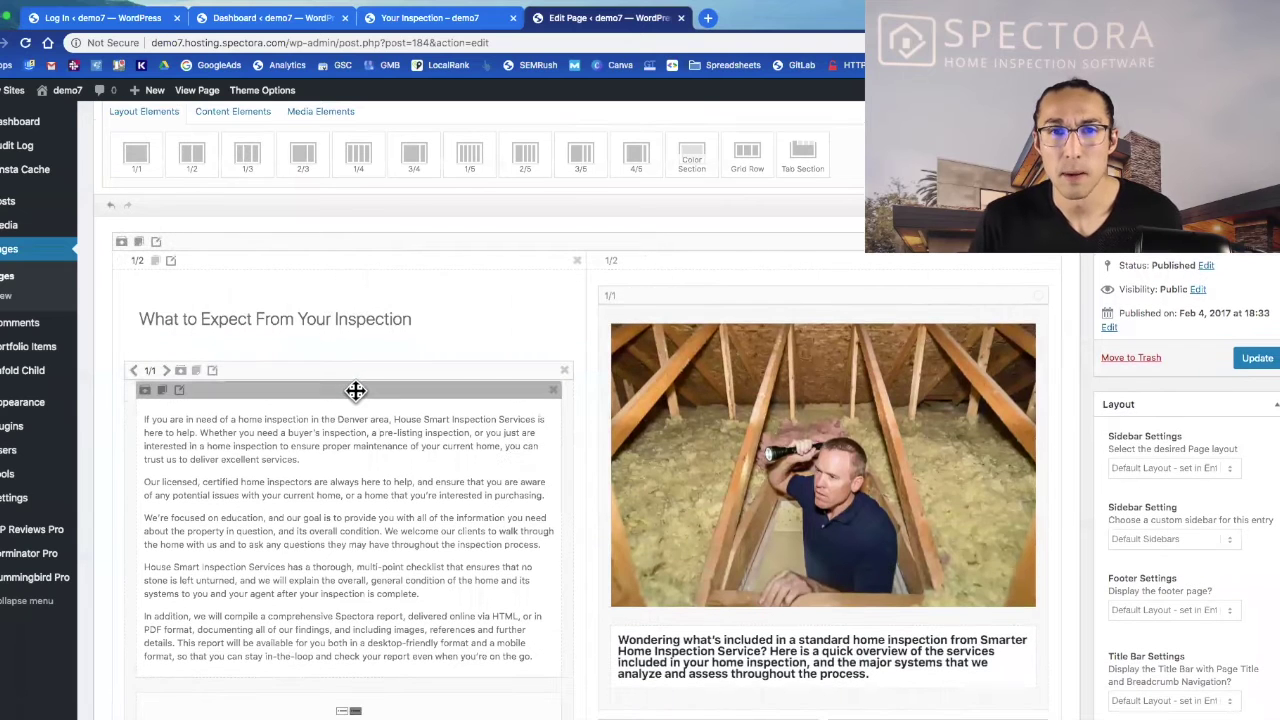
# - Open the text block below the main heading, highlight its first paragraph and save the block
pyautogui.scroll(-1, 355, 390)
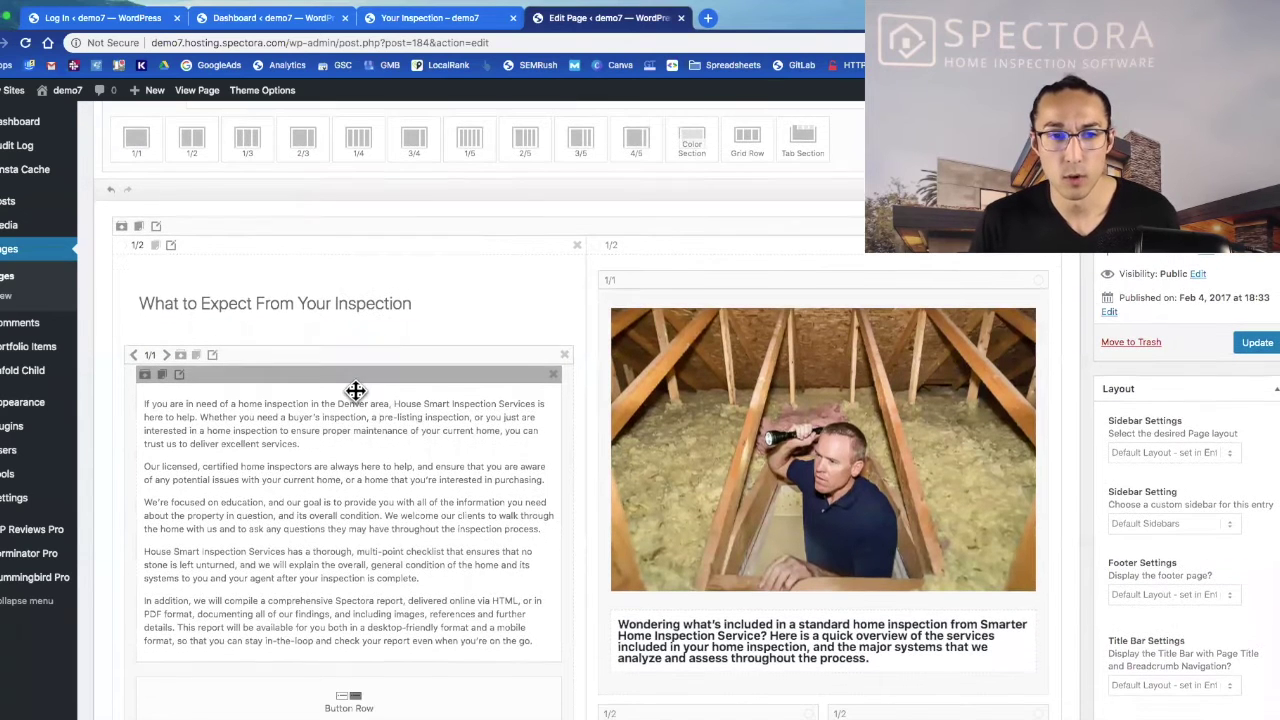
pyautogui.click(286, 432)
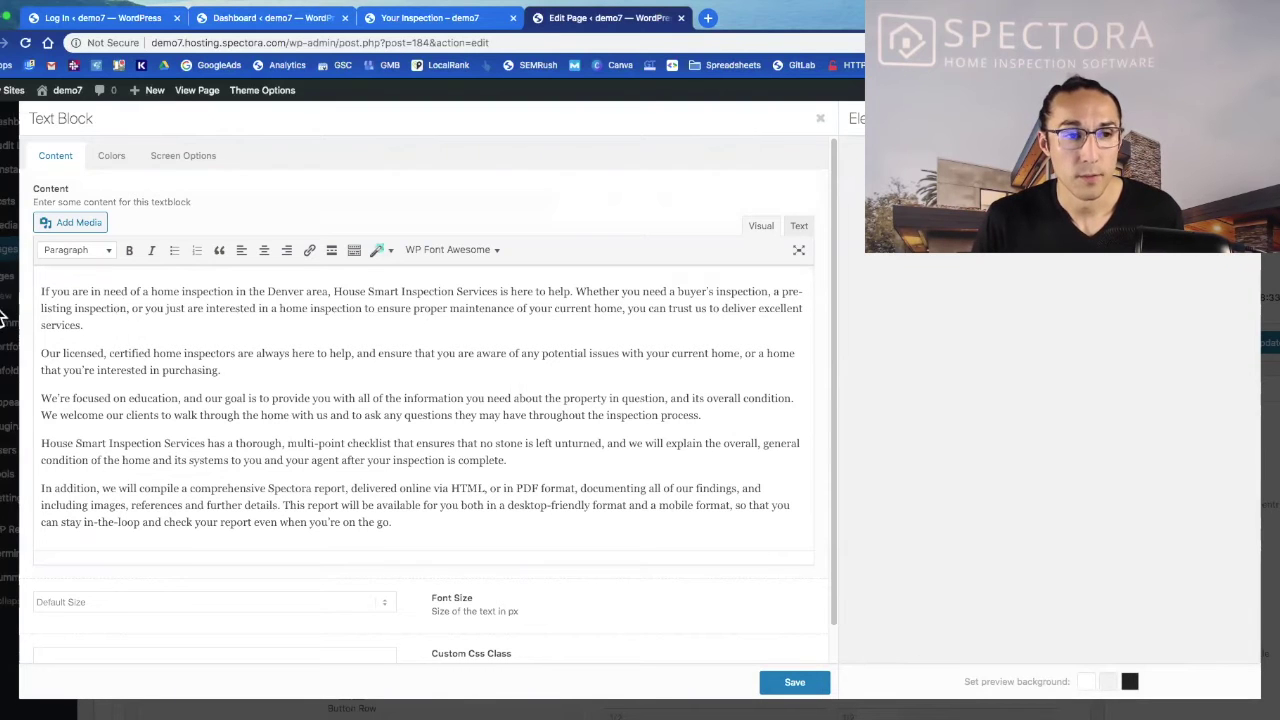
pyautogui.click(1266, 529)
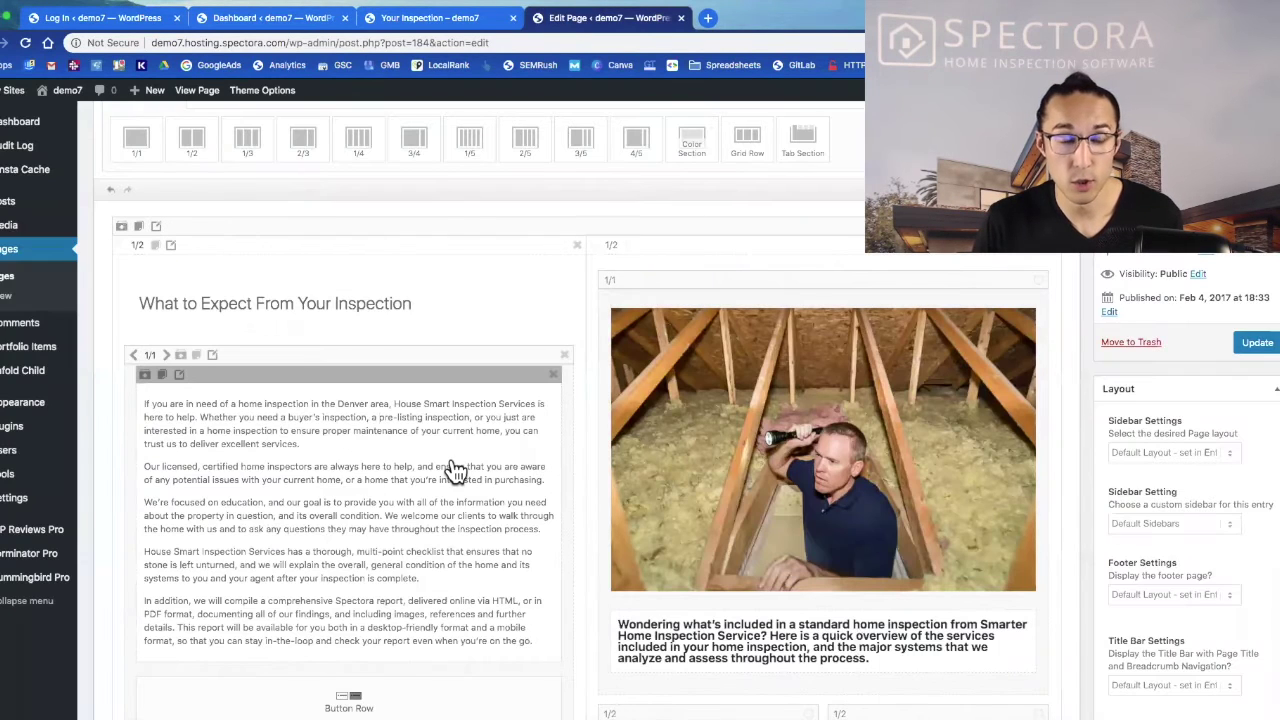
pyautogui.click(310, 489)
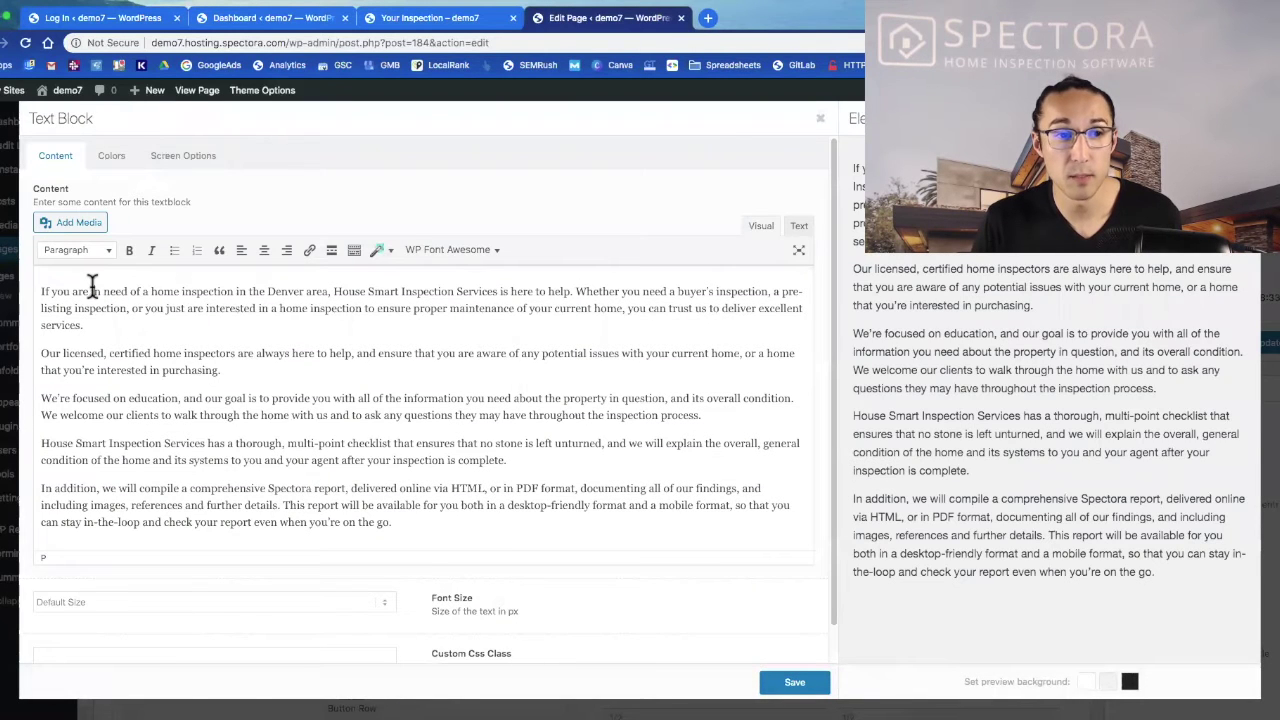
pyautogui.moveTo(91, 323); pyautogui.dragTo(20, 282)
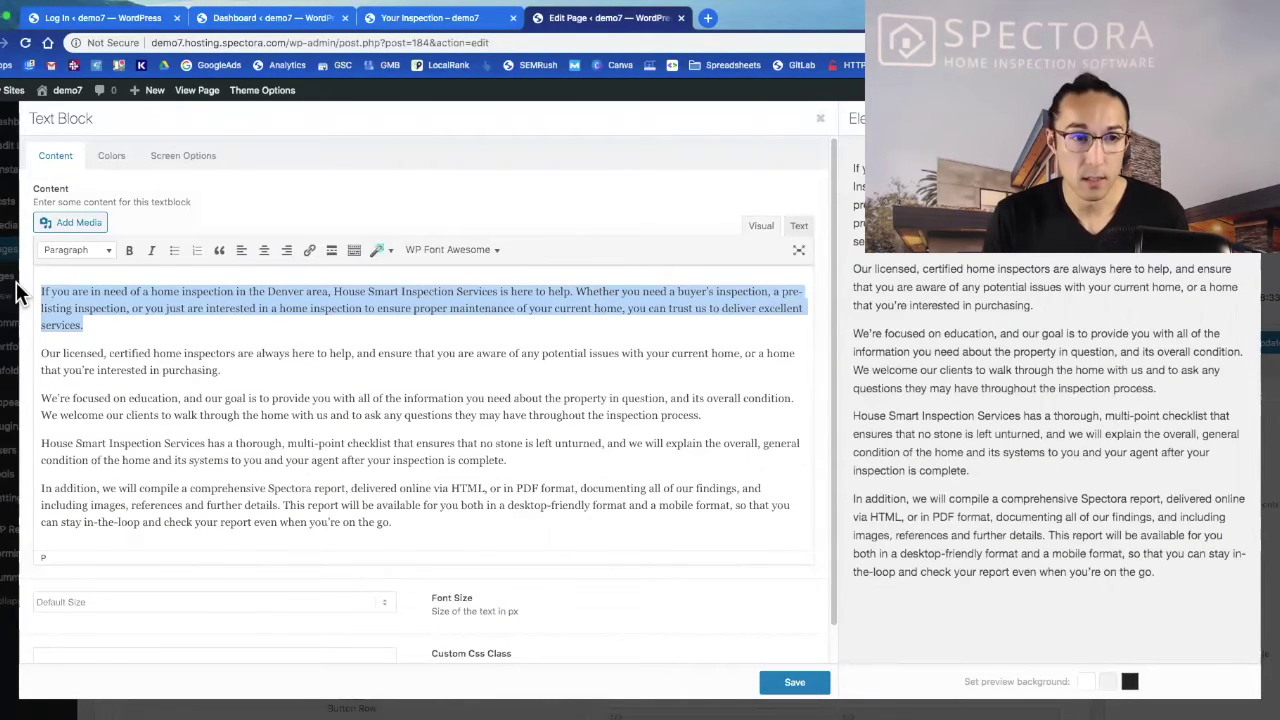
pyautogui.click(113, 325)
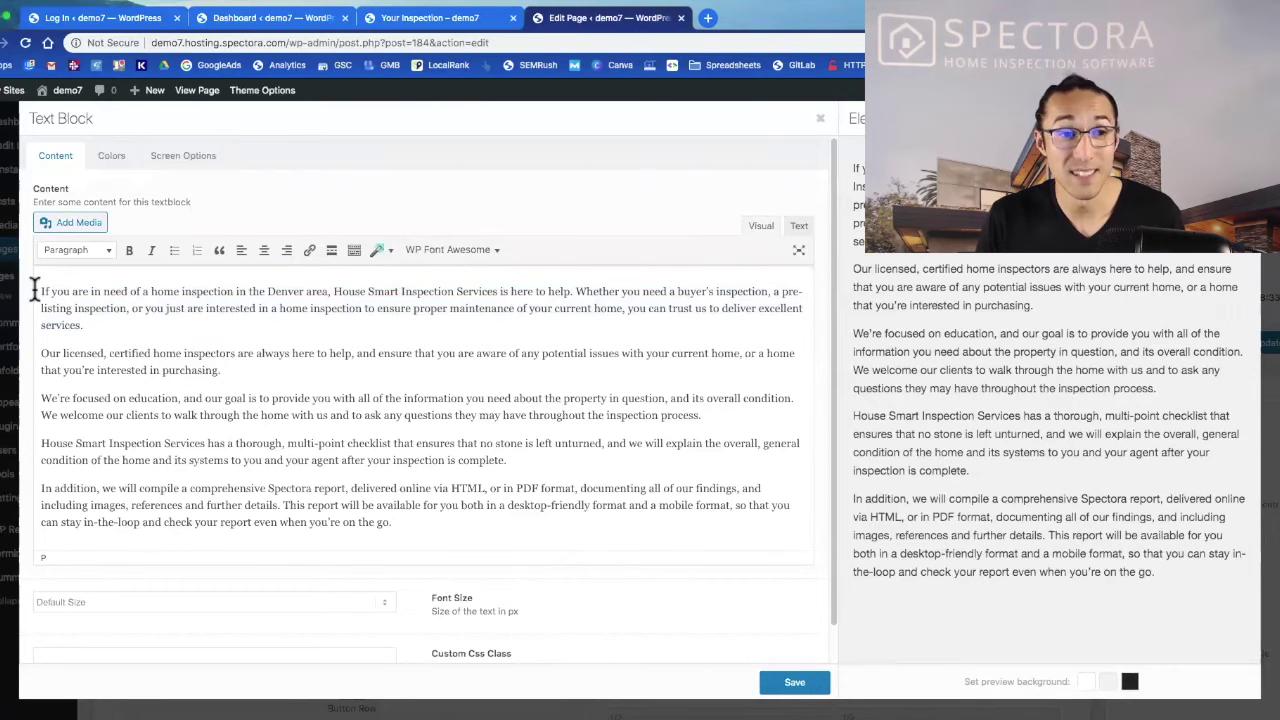
pyautogui.click(790, 686)
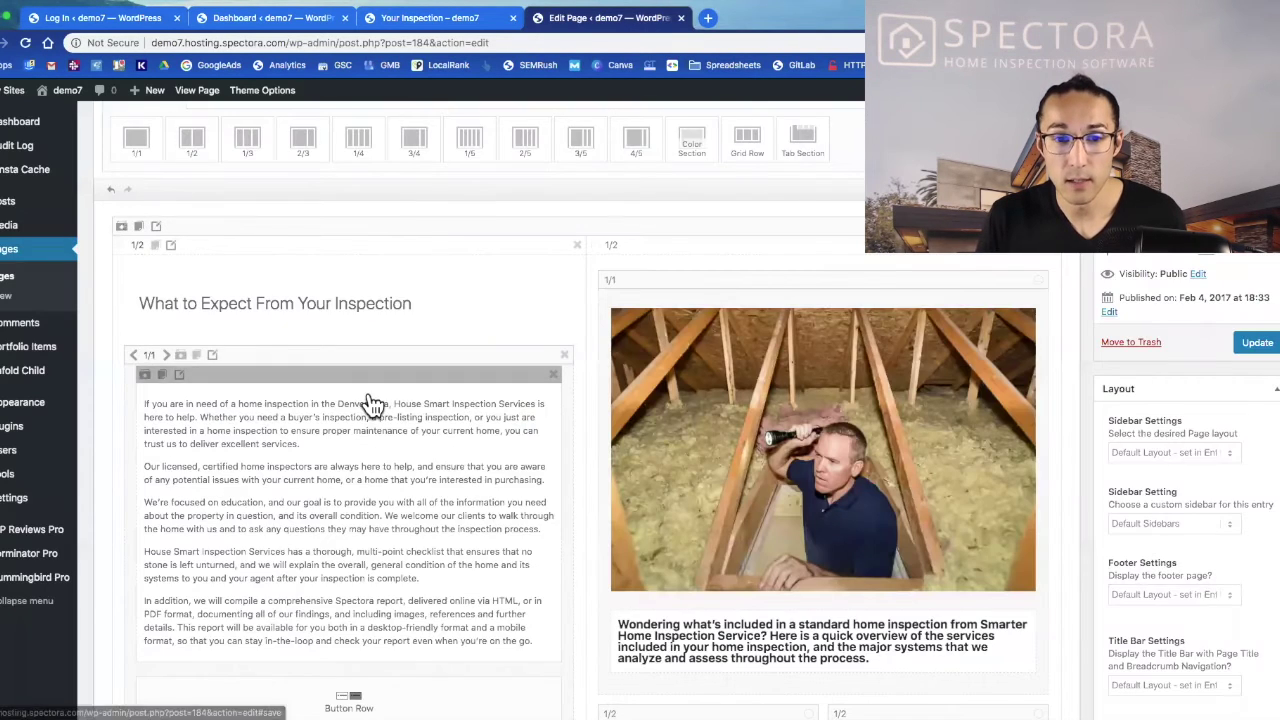
# - Open the text block under the attic photo, select the word "standard" and save the block
pyautogui.scroll(-3, 412, 403)
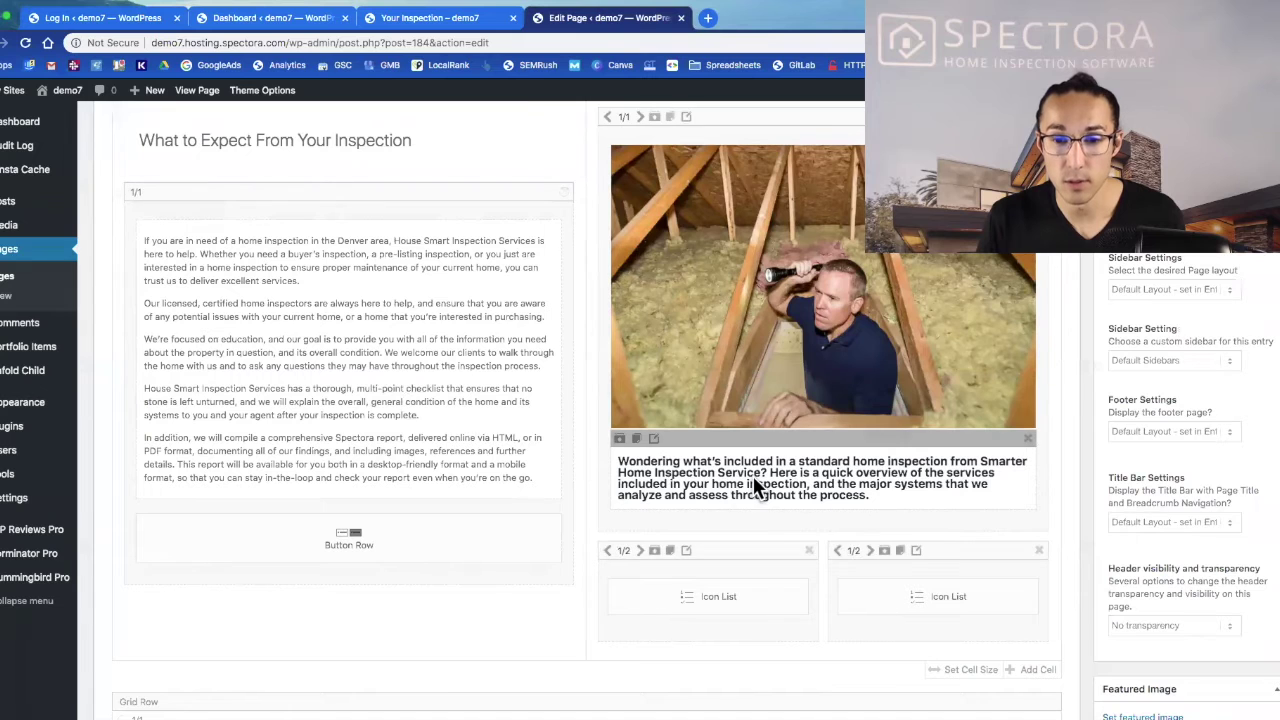
pyautogui.click(744, 454)
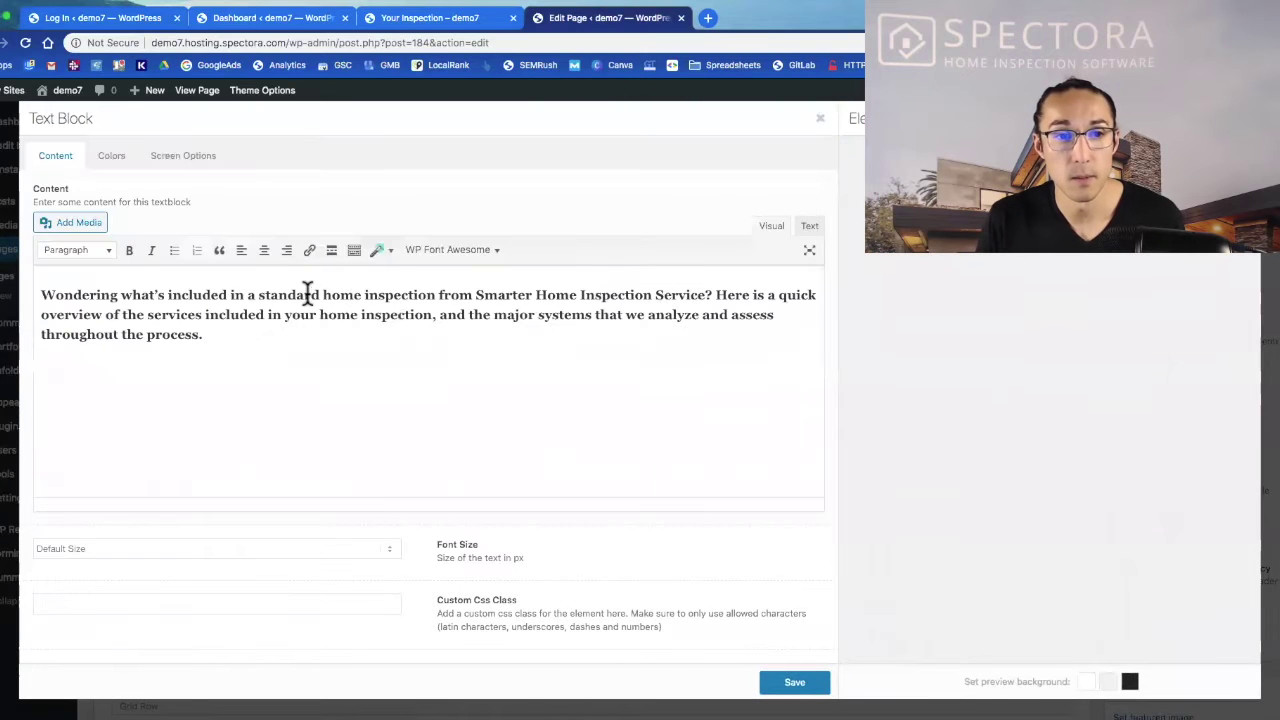
pyautogui.doubleClick(306, 294)
pyautogui.click(786, 681)
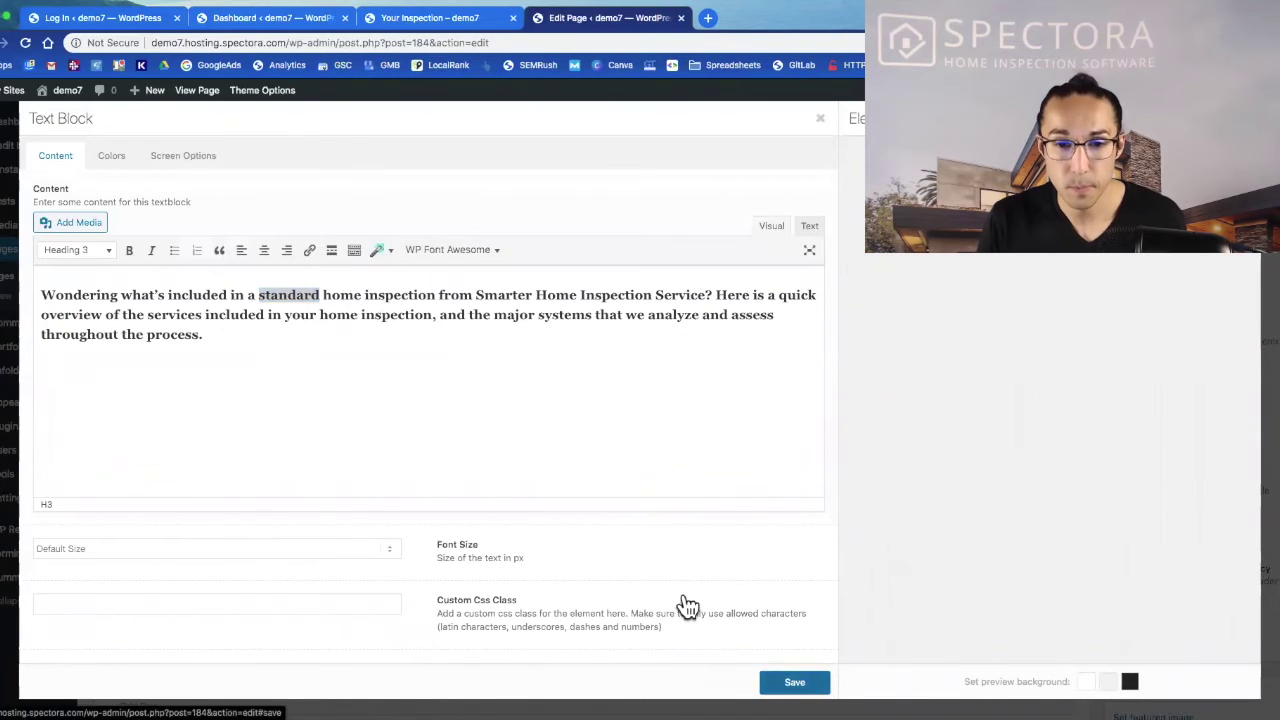
# - Examine the Roof entry in the services checklist on the live Your Inspection page
pyautogui.click(450, 18)
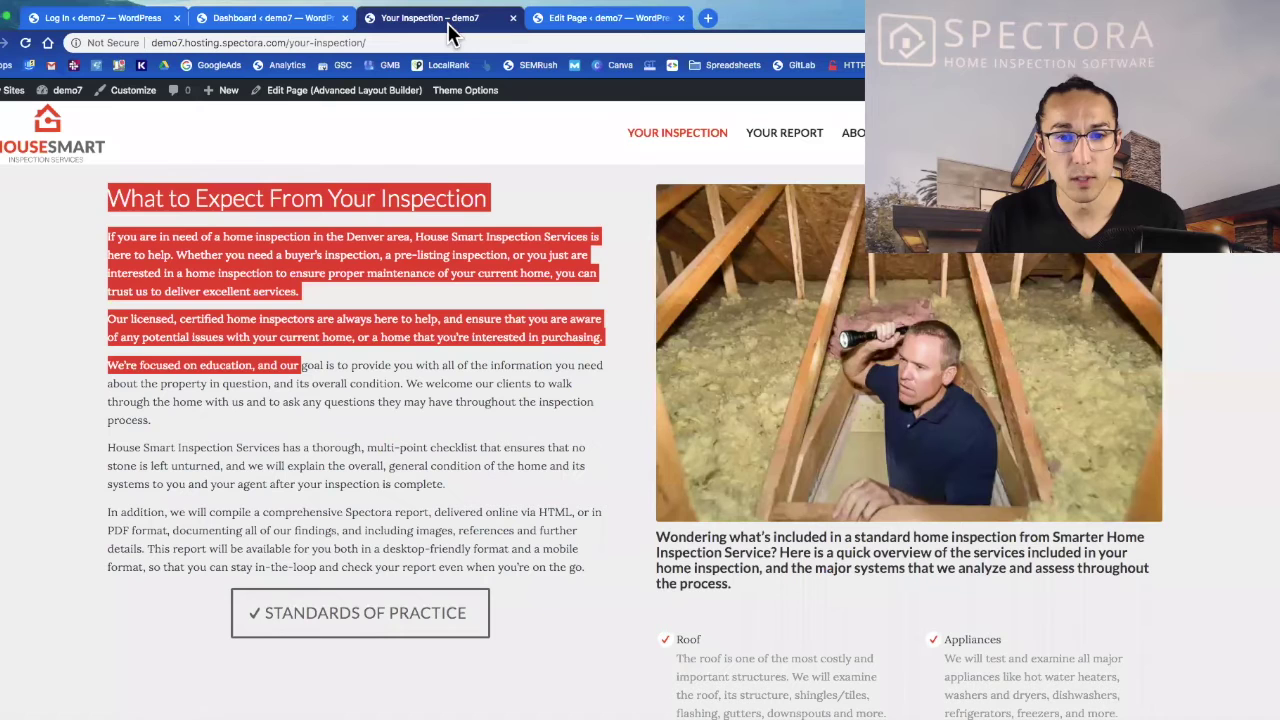
pyautogui.click(557, 359)
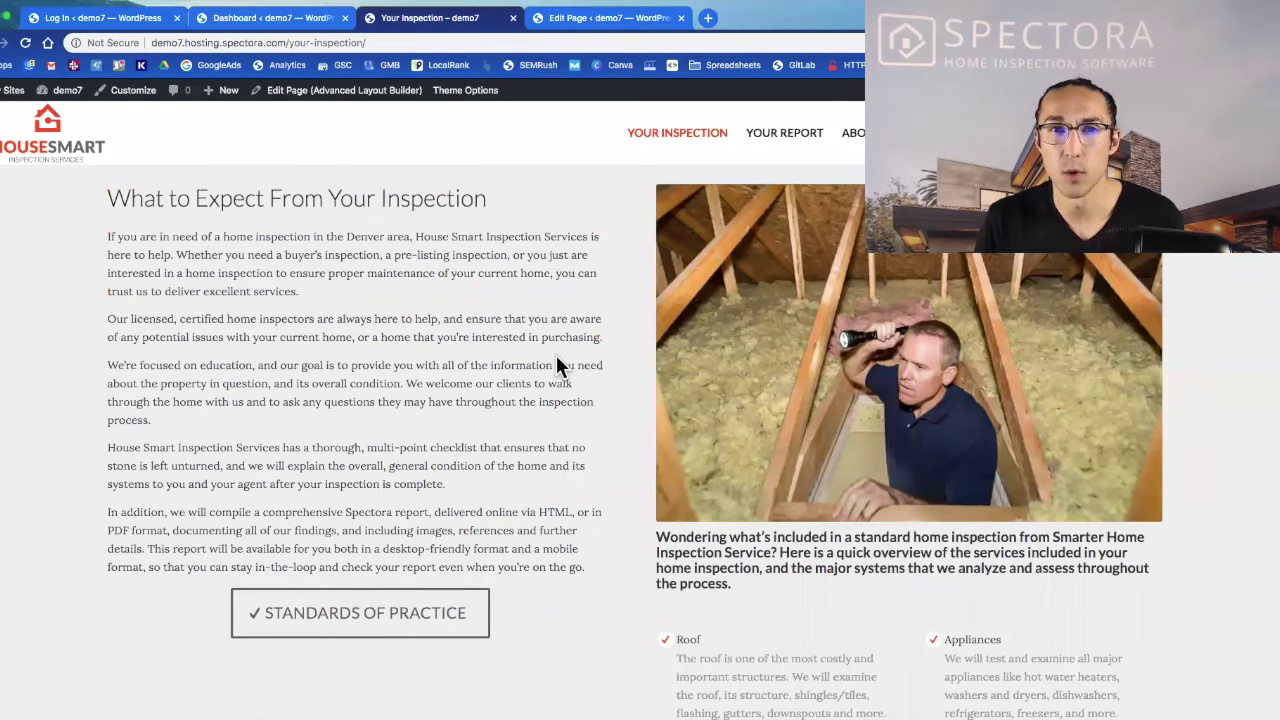
pyautogui.scroll(-5, 557, 362)
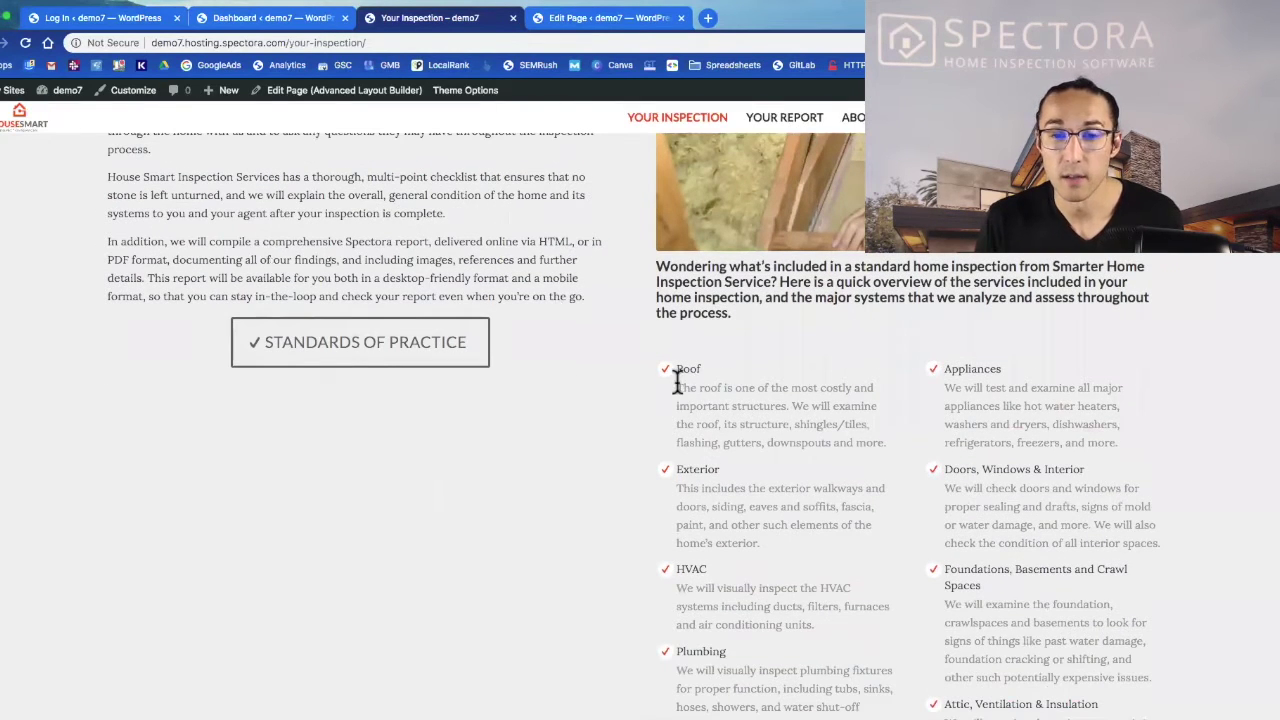
pyautogui.moveTo(676, 380); pyautogui.dragTo(905, 460)
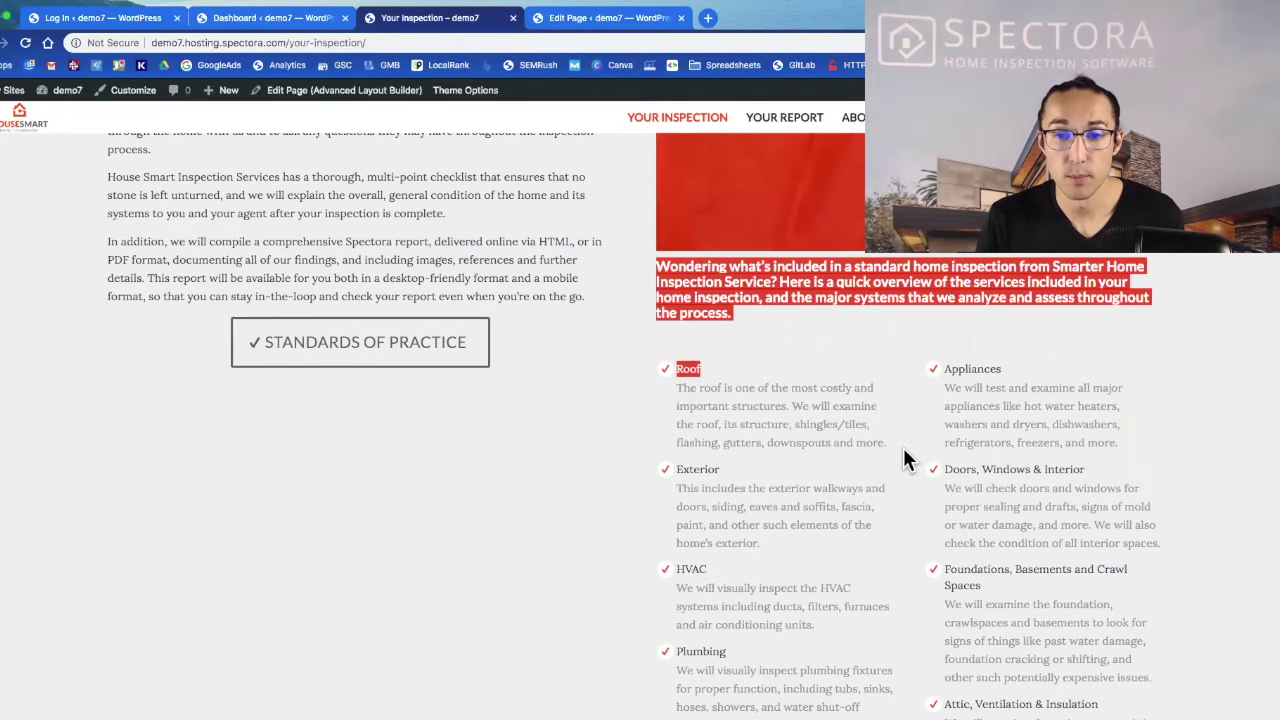
pyautogui.click(845, 436)
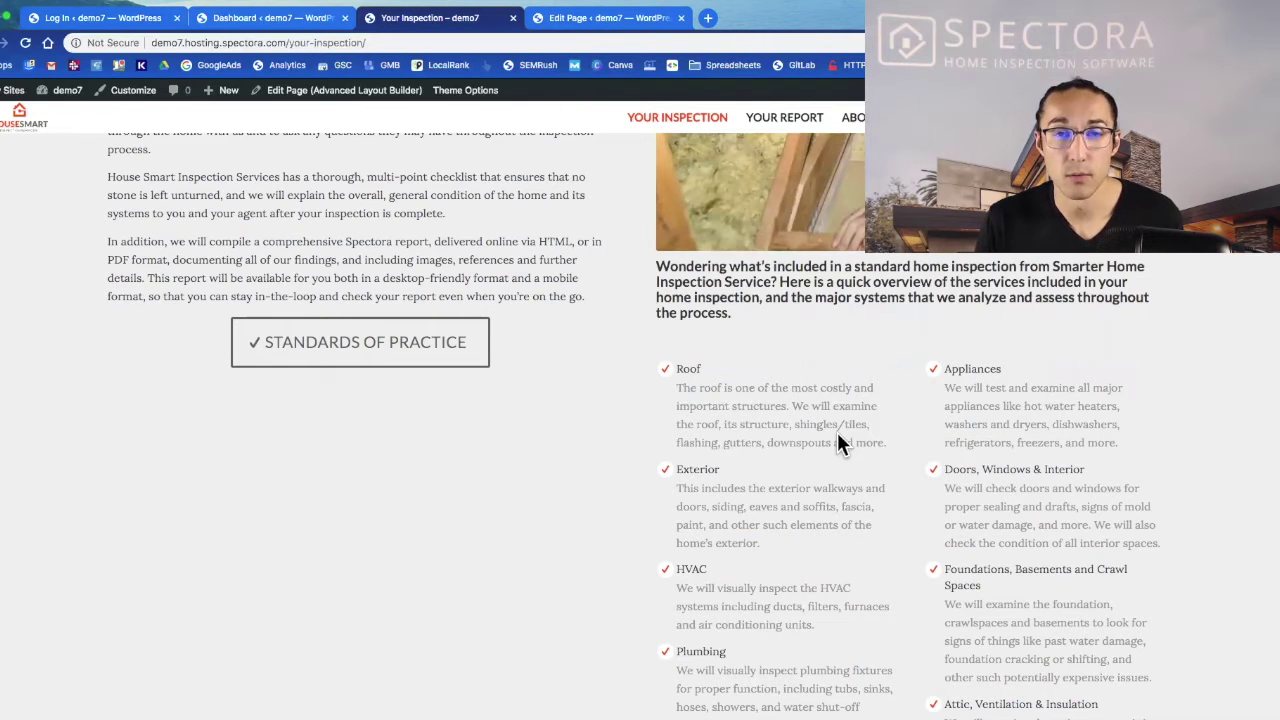
# - Back in the page editor, open the Roof item of the first Icon List, select its content text and save the item
pyautogui.click(565, 22)
pyautogui.scroll(-1, 510, 305)
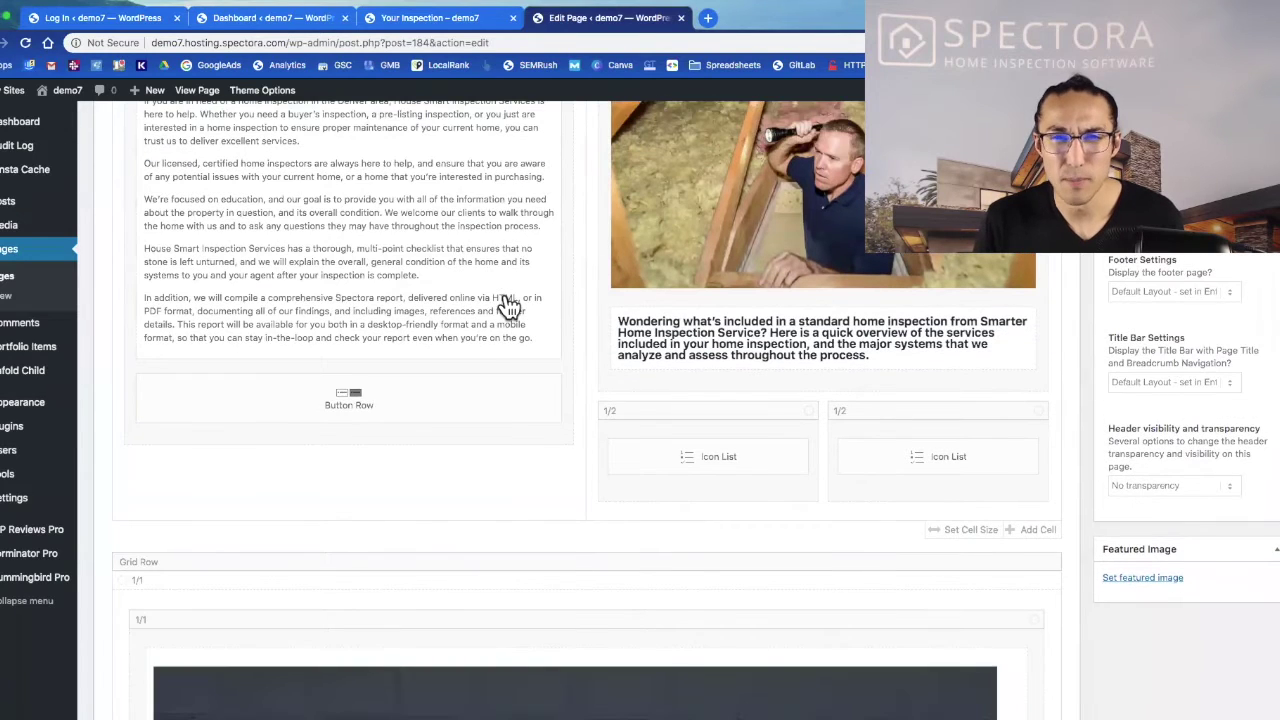
pyautogui.moveTo(697, 475)
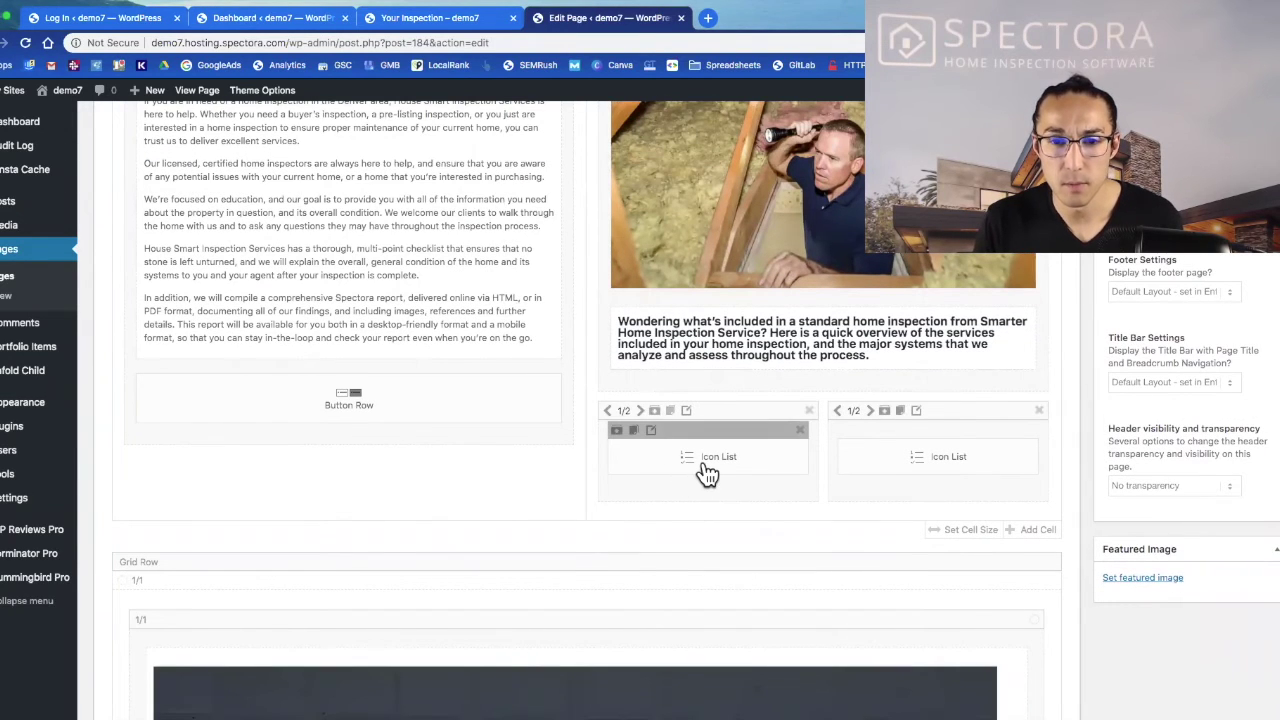
pyautogui.click(705, 472)
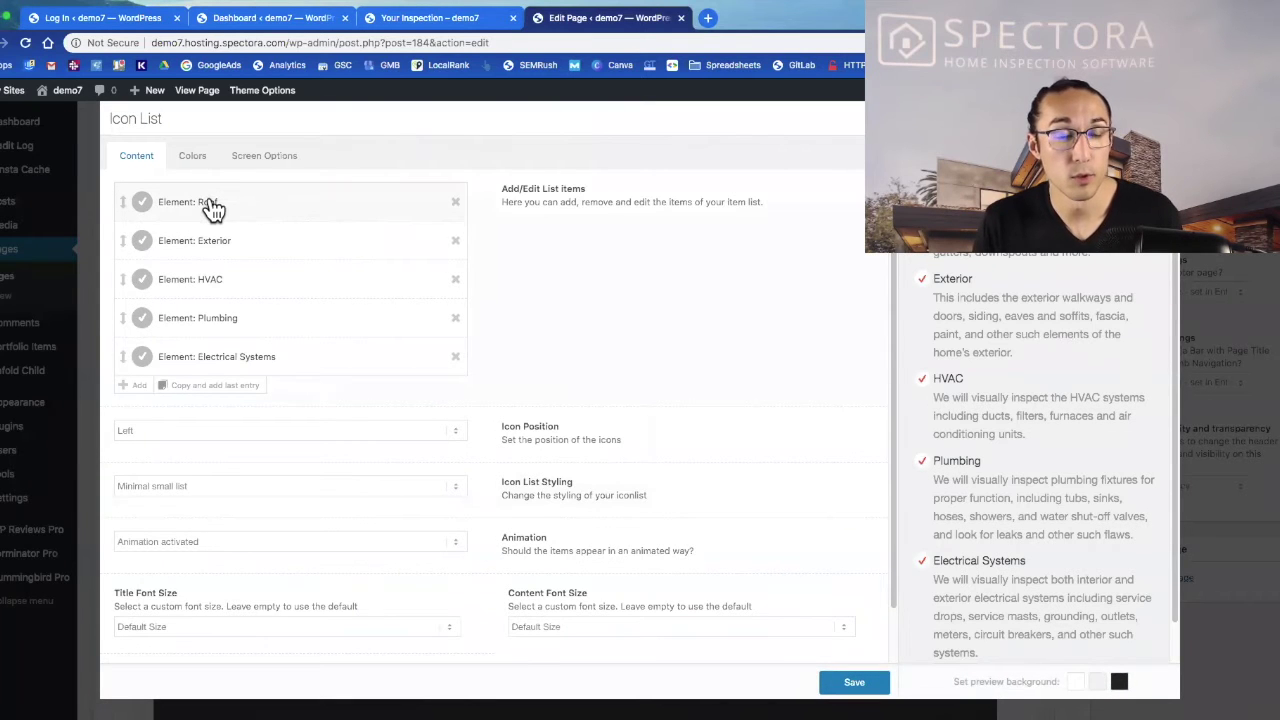
pyautogui.click(211, 204)
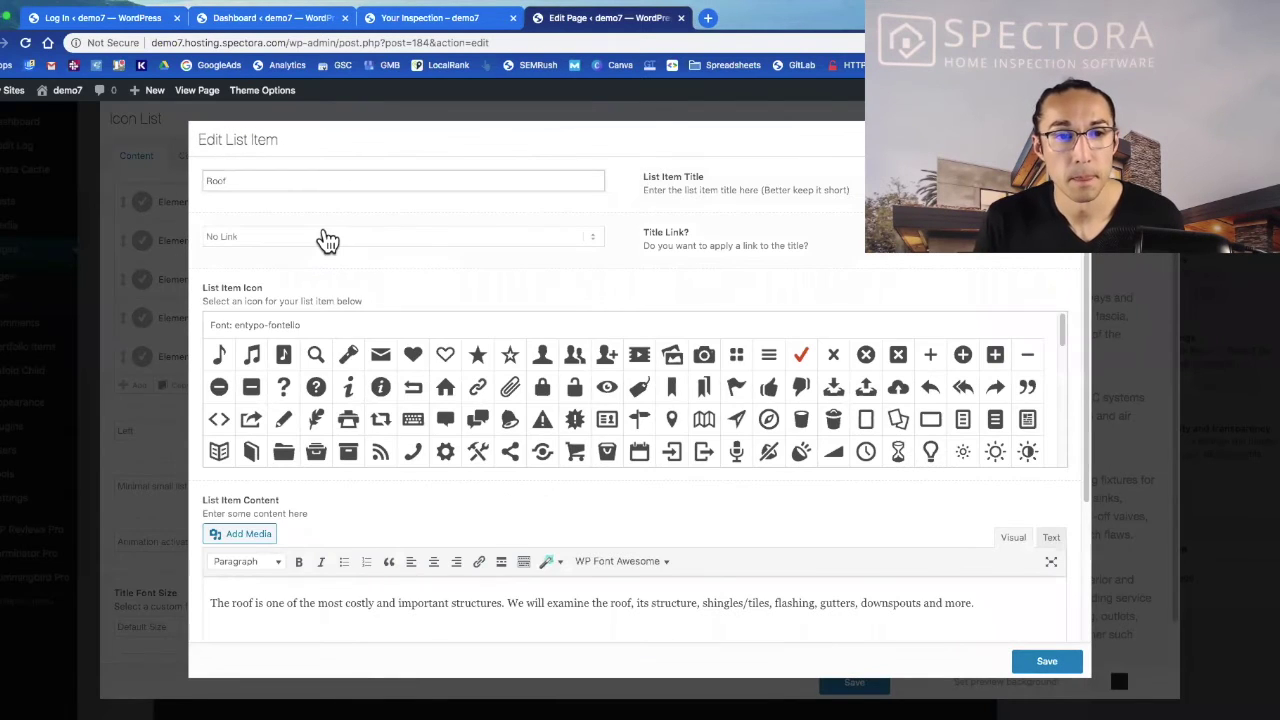
pyautogui.scroll(-3, 328, 240)
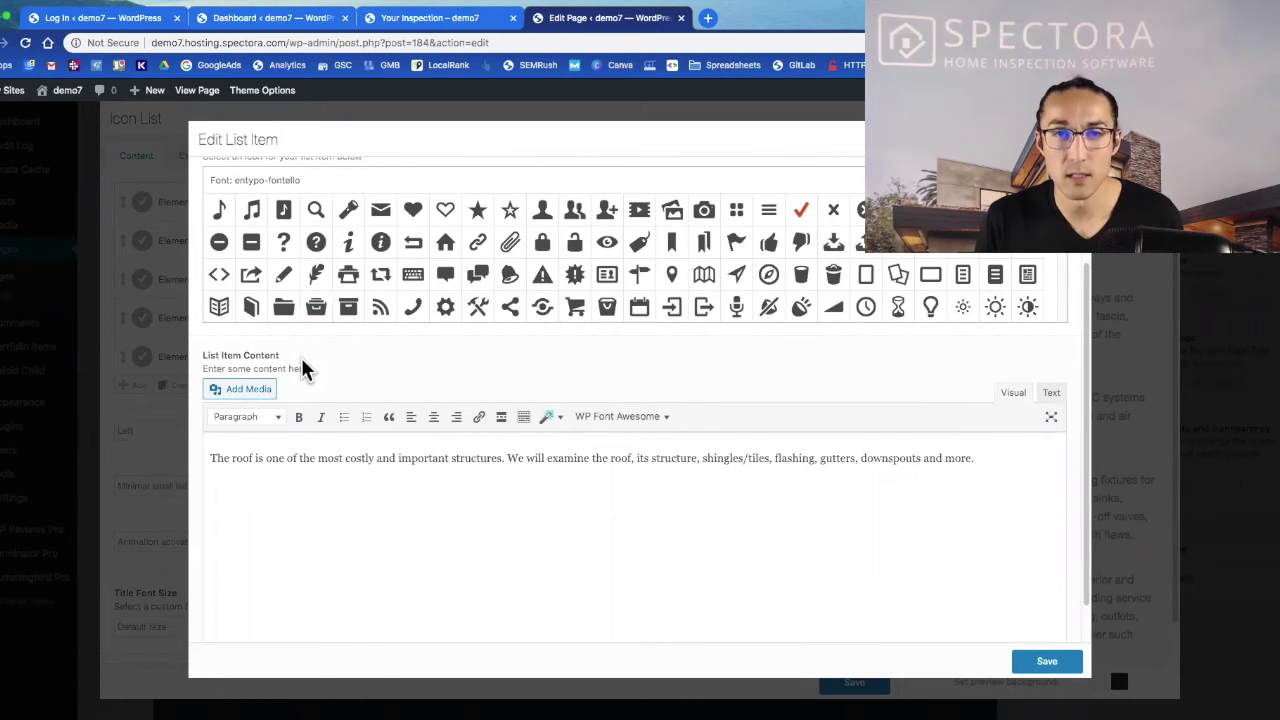
pyautogui.tripleClick(319, 457)
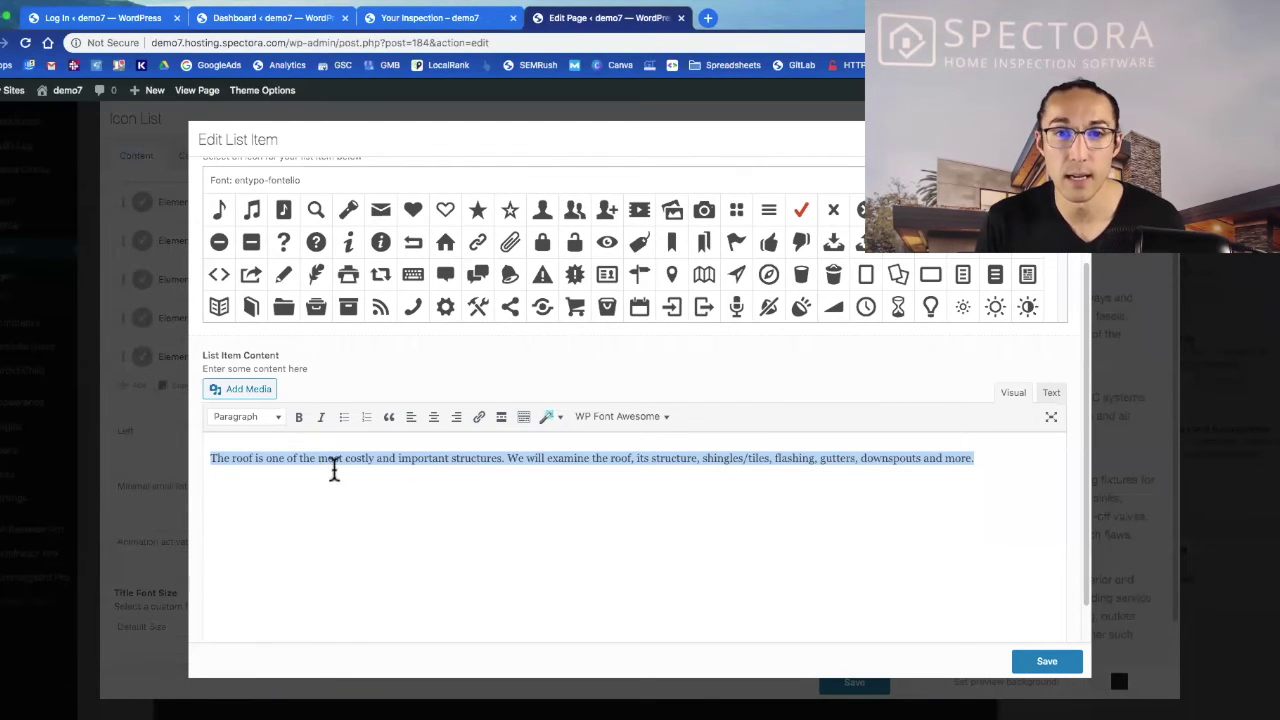
pyautogui.click(1047, 664)
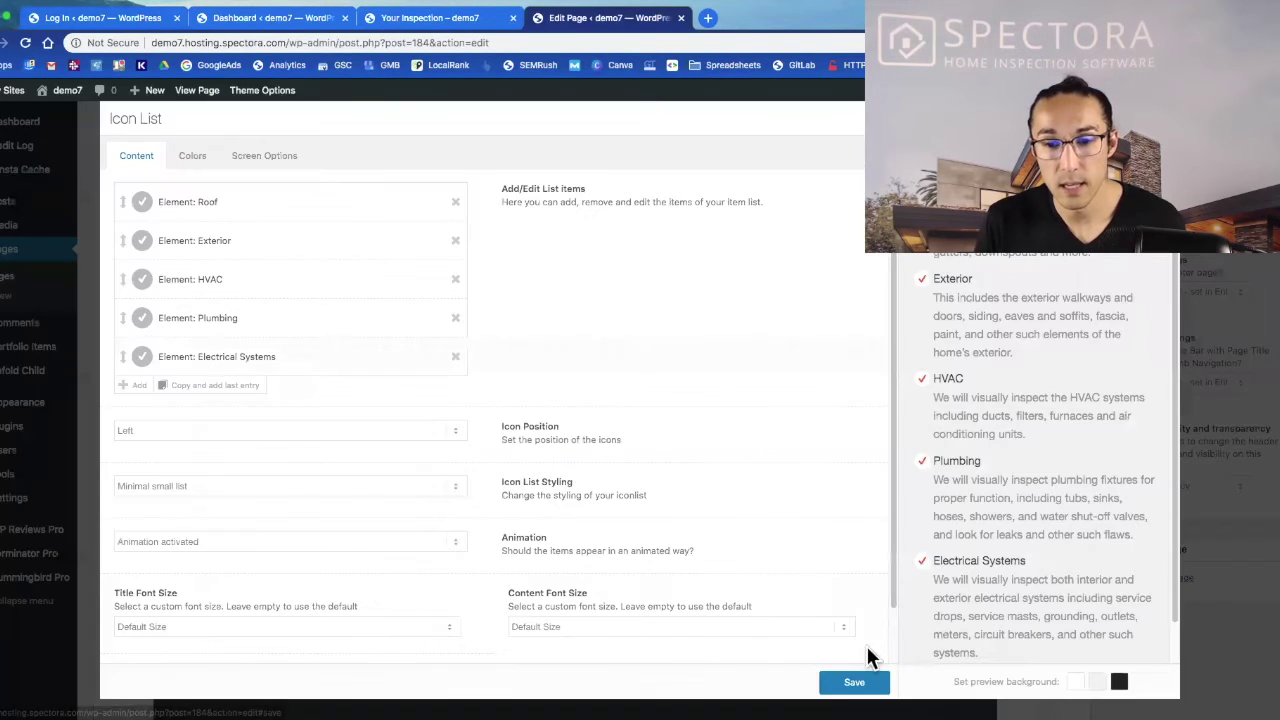
# - Save the Icon List and update the Your Inspection page
pyautogui.click(851, 681)
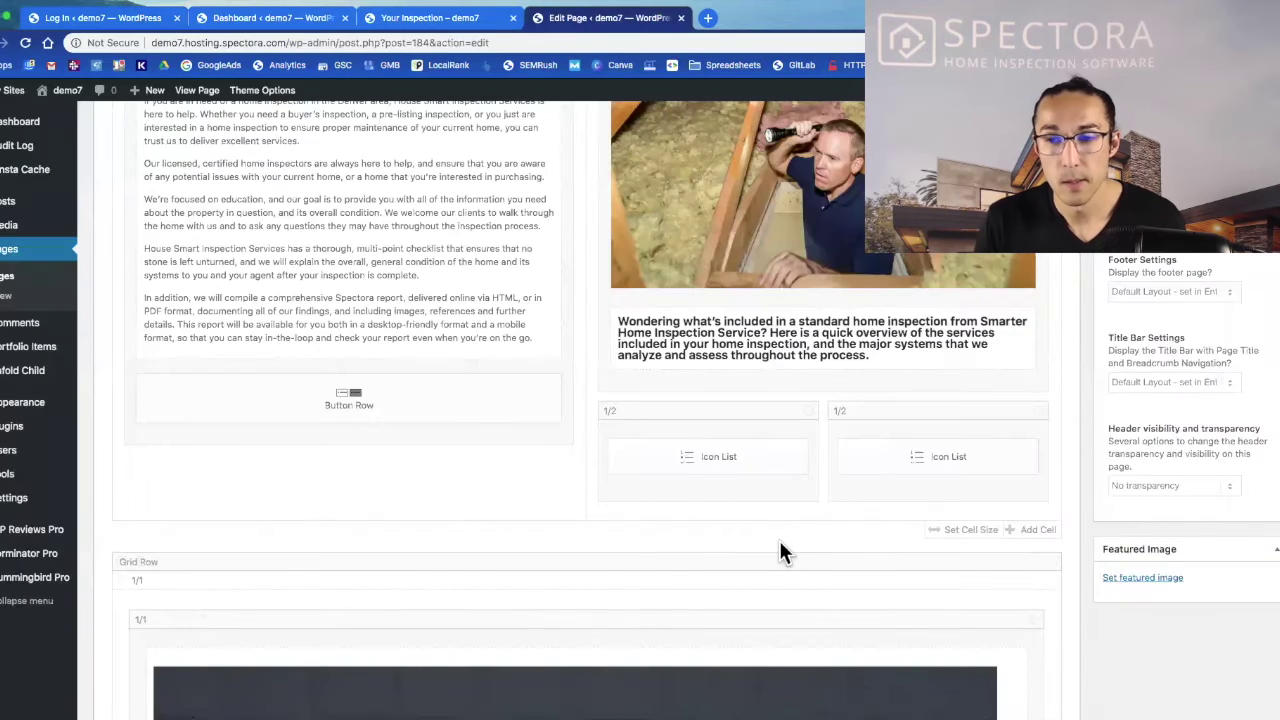
pyautogui.scroll(5, 779, 540)
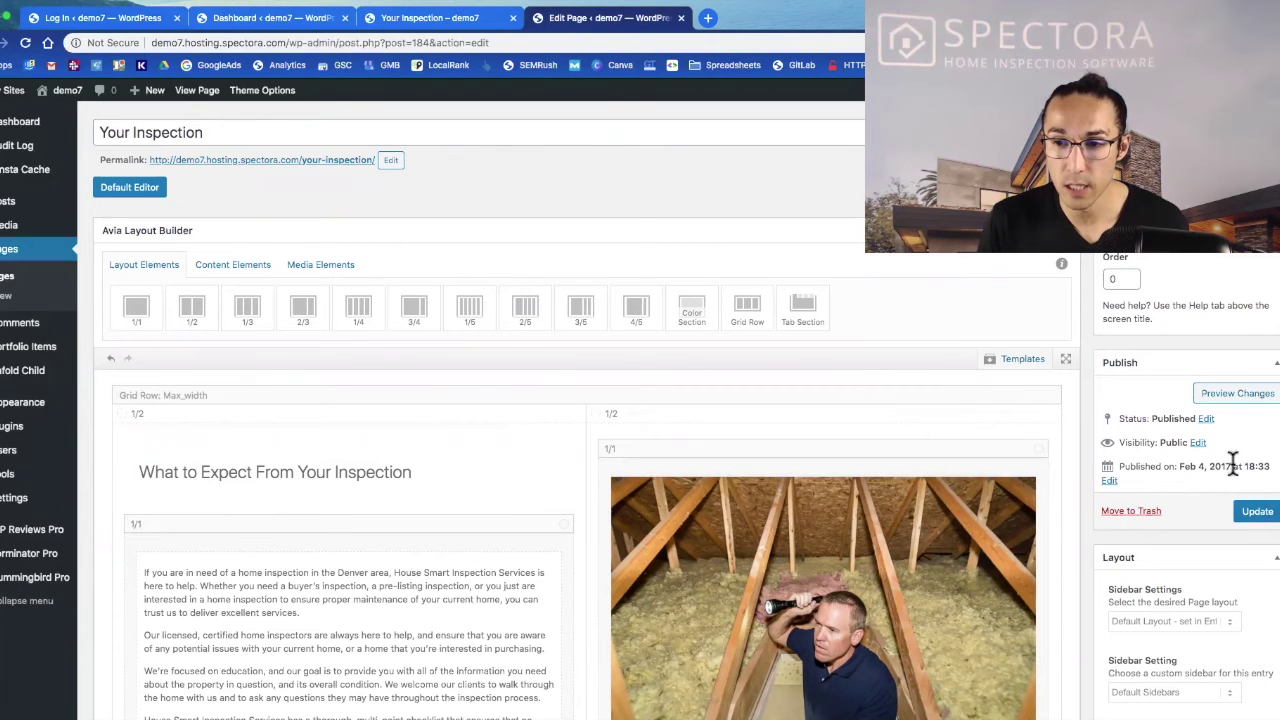
pyautogui.click(1260, 515)
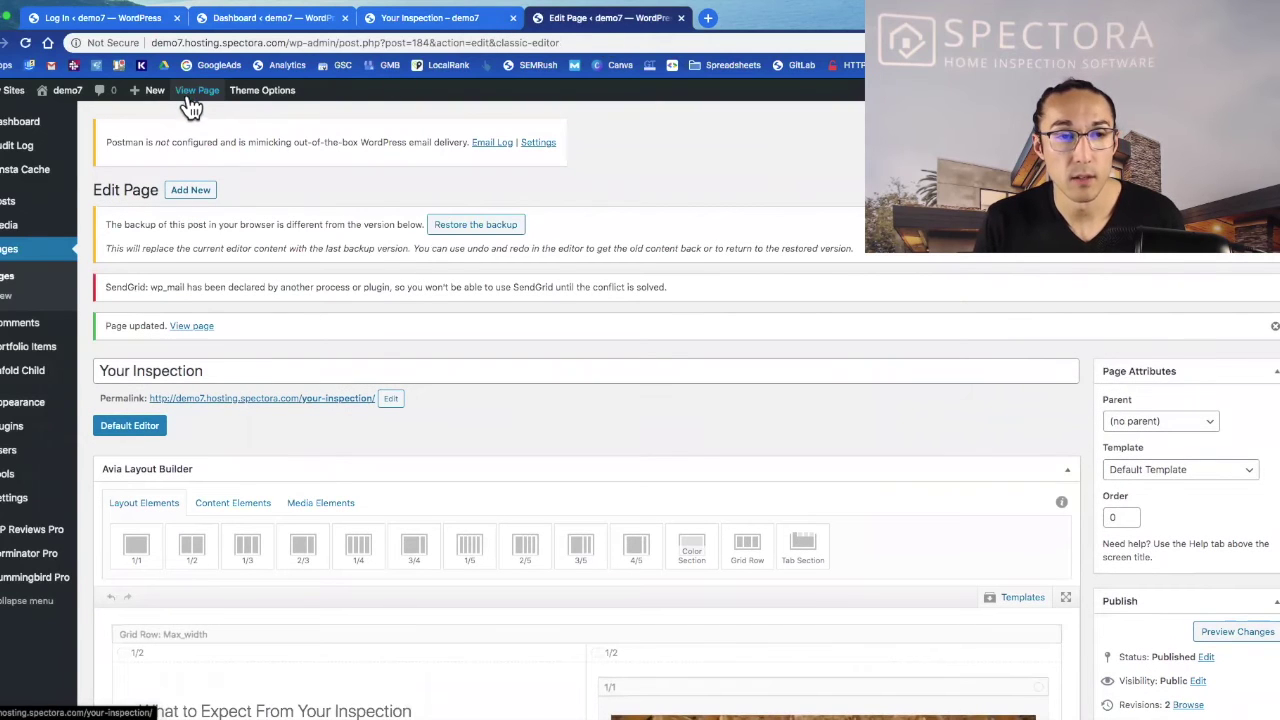
# - View the live Your Inspection page and review its text, photo and services checklist
pyautogui.click(193, 98)
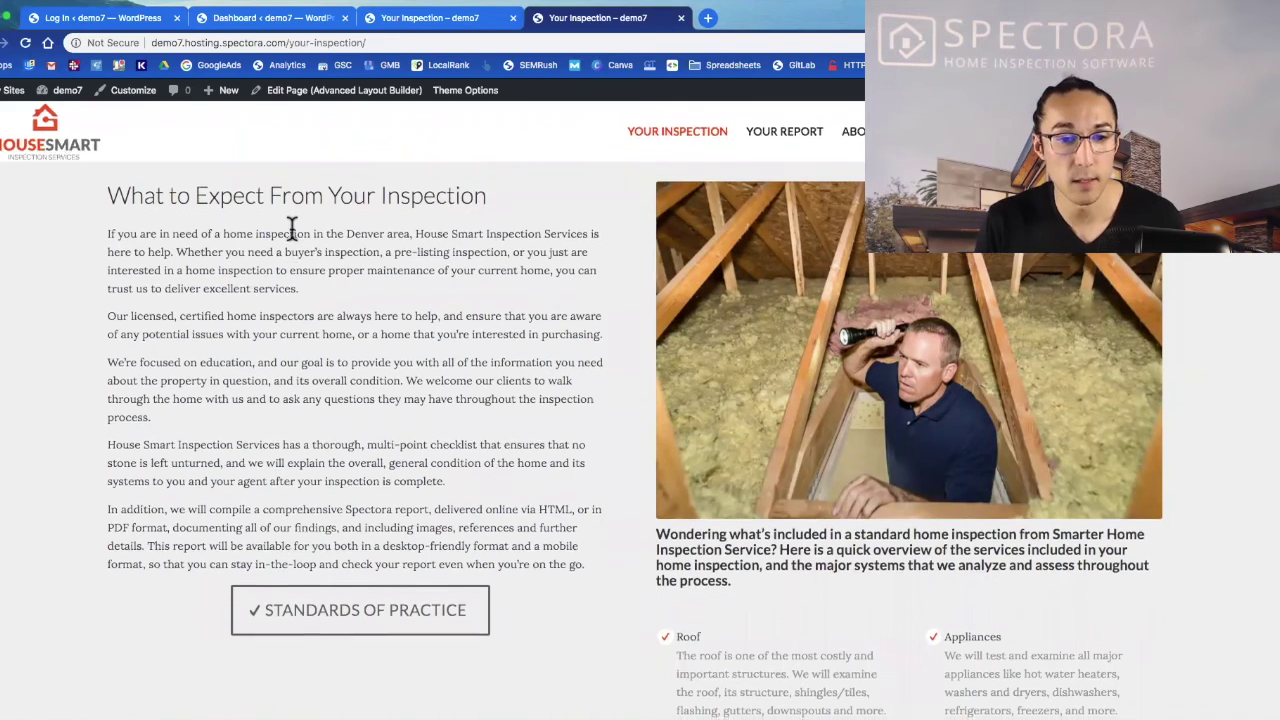
pyautogui.scroll(-5, 286, 229)
pyautogui.scroll(-3, 285, 229)
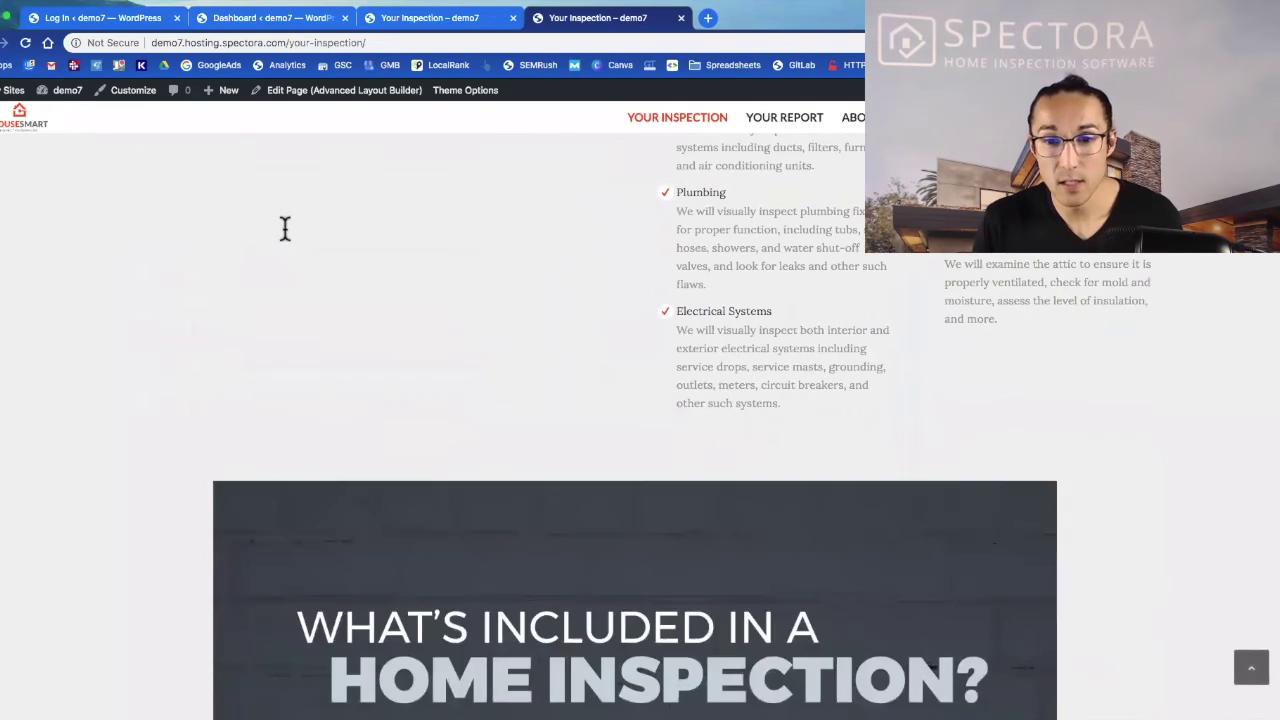
pyautogui.scroll(10, 284, 232)
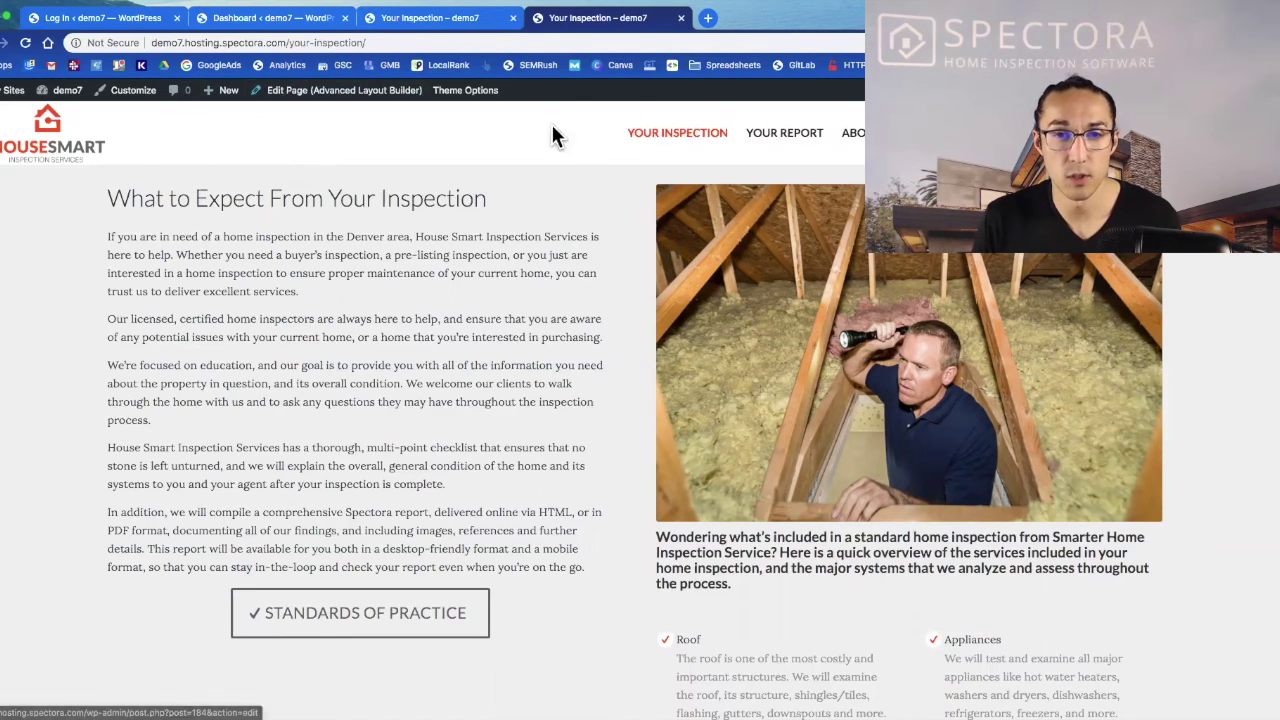
# - Go to the site's Your Report page and open it in the Advanced Layout Builder in a new tab
pyautogui.click(786, 138)
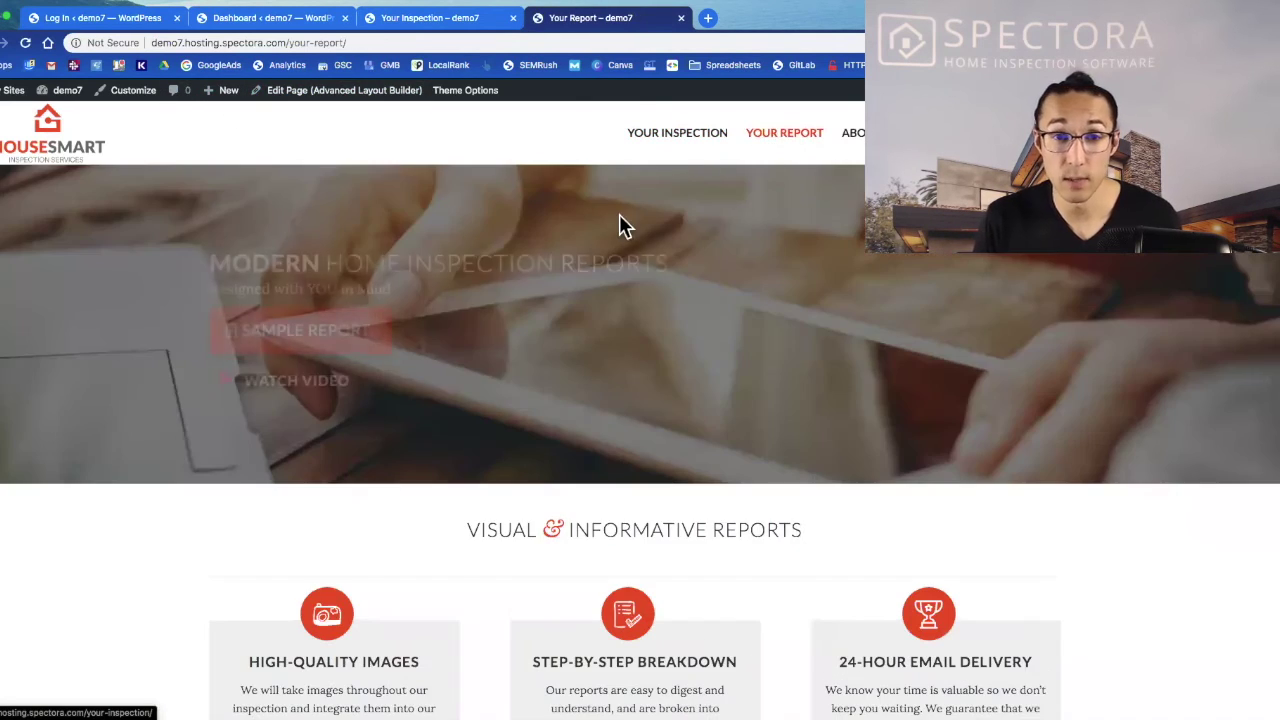
pyautogui.click(360, 90)
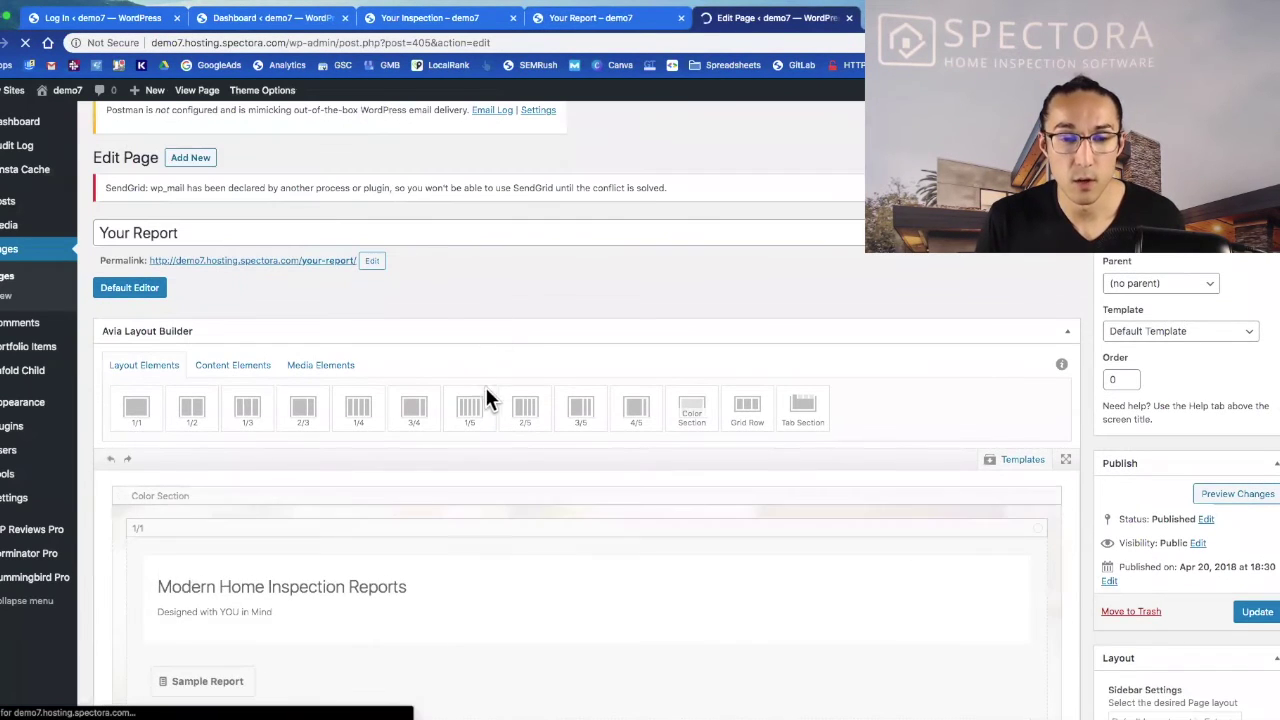
# - Open the High-quality images icon box under Visual & Informative Reports and select its content text
pyautogui.scroll(-5, 532, 350)
pyautogui.scroll(-5, 406, 425)
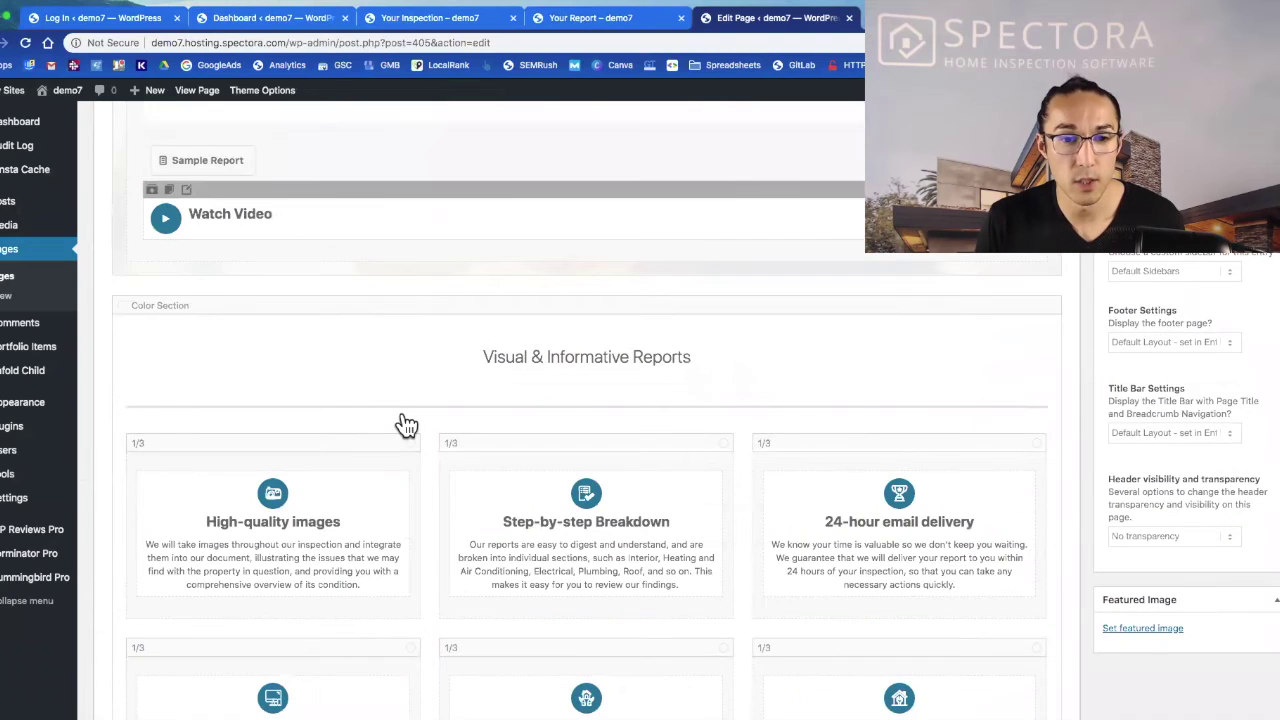
pyautogui.click(232, 447)
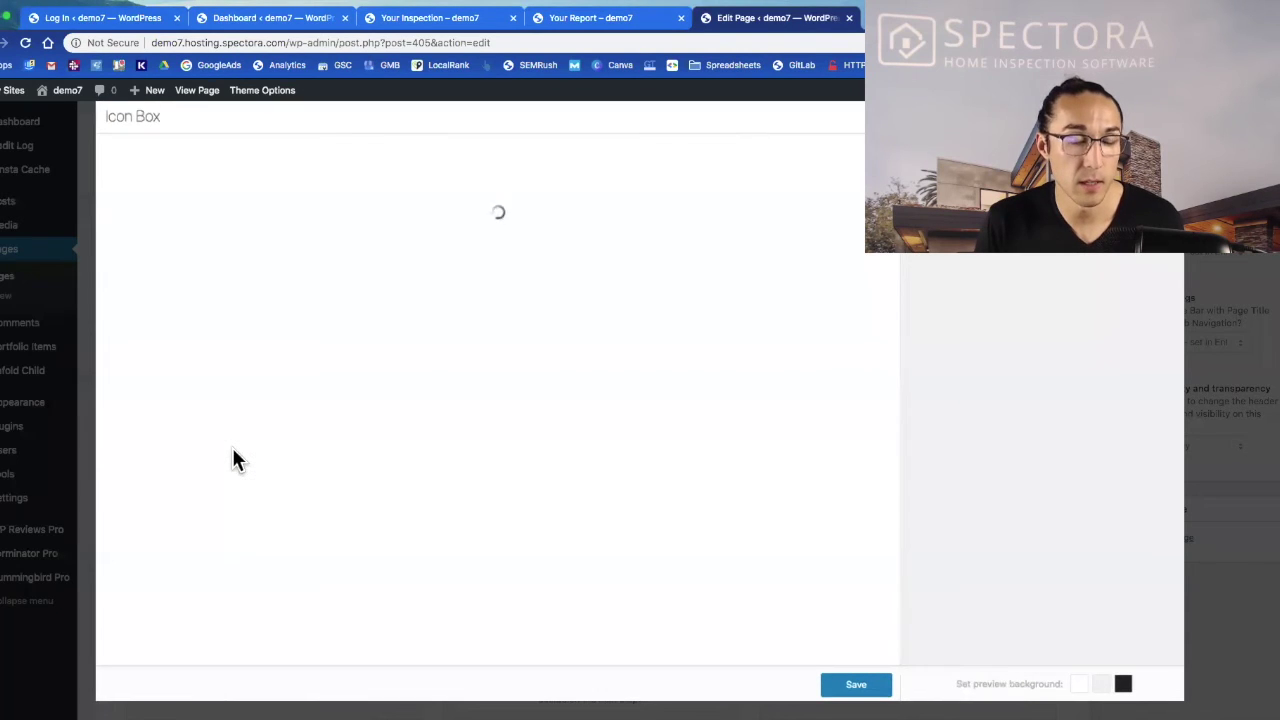
pyautogui.scroll(-3, 390, 470)
pyautogui.scroll(-3, 390, 478)
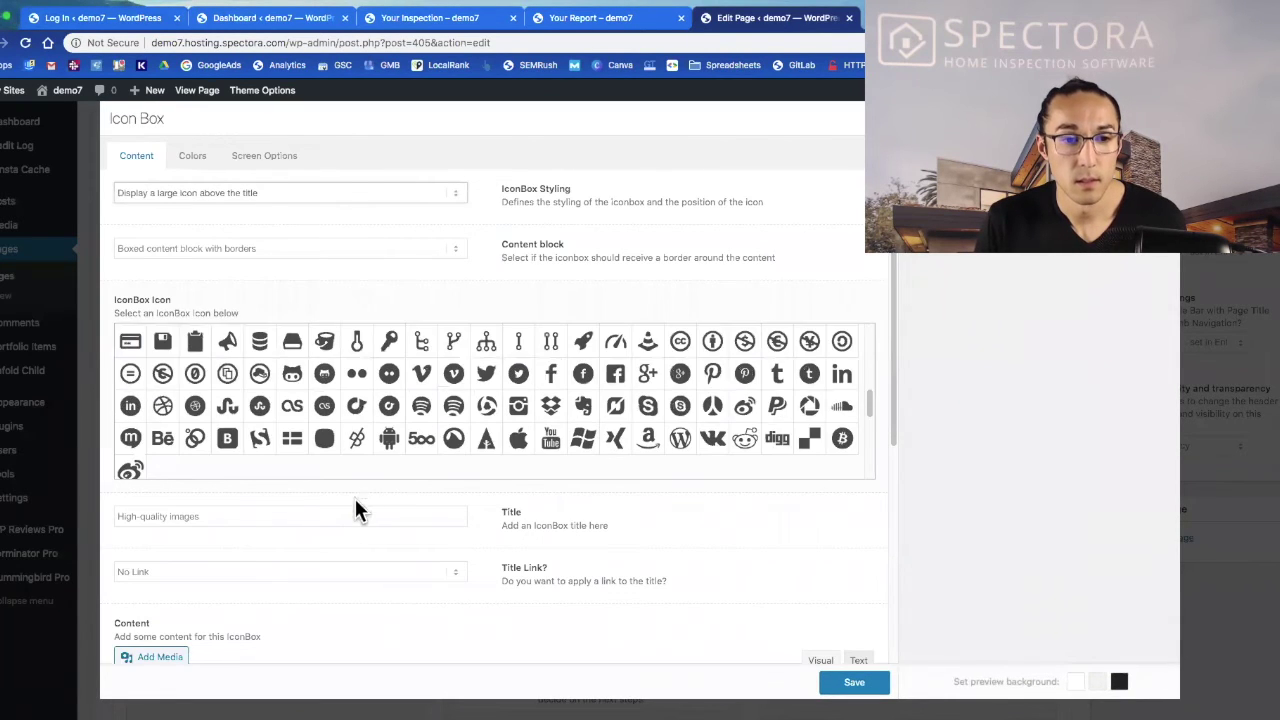
pyautogui.scroll(-5, 354, 509)
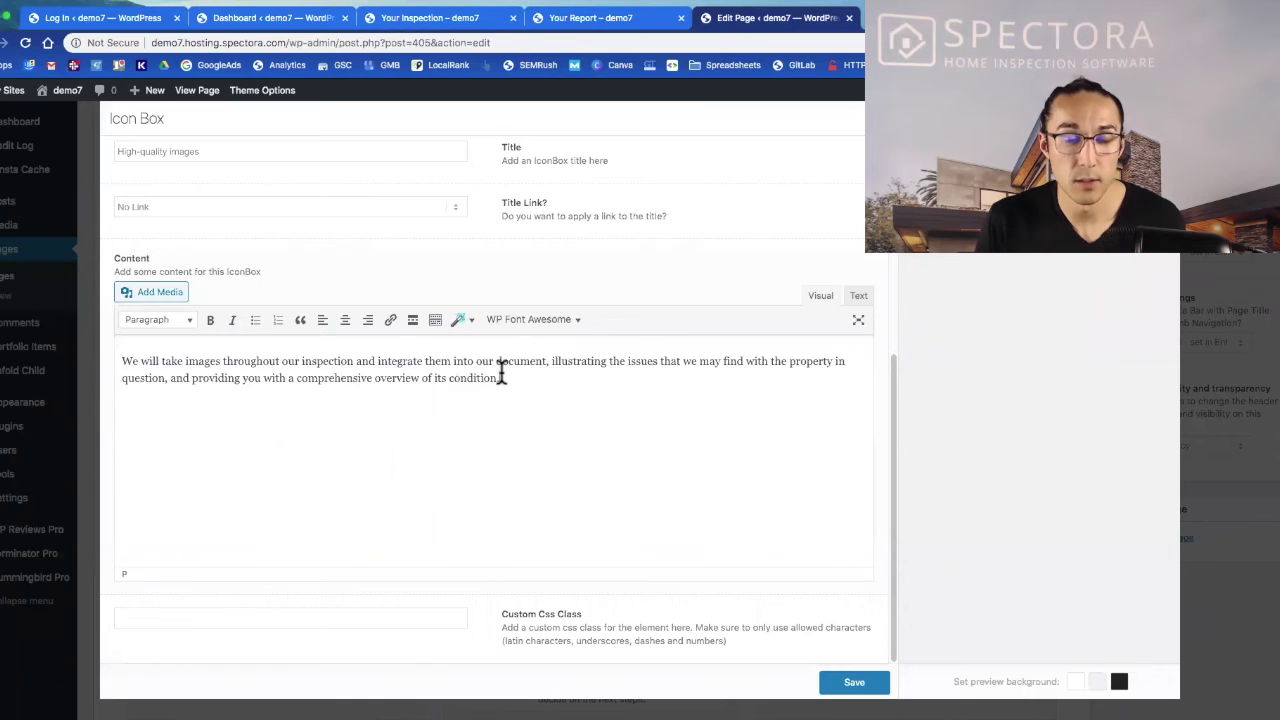
pyautogui.moveTo(503, 371); pyautogui.dragTo(150, 345)
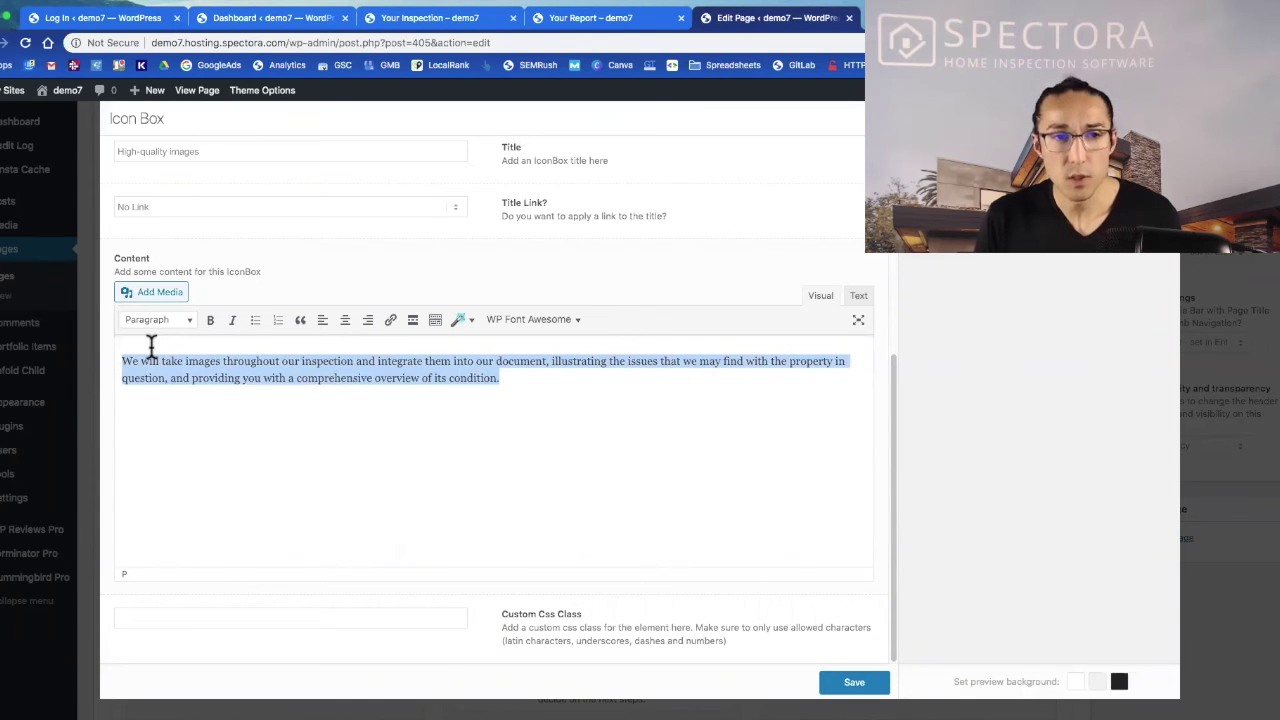